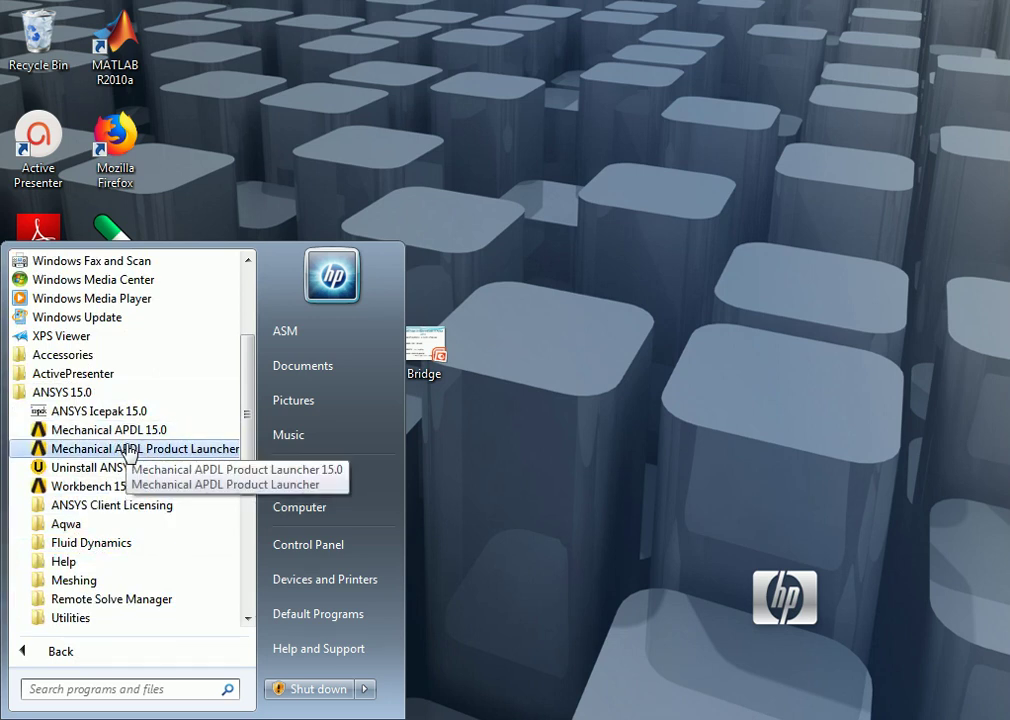
Start the Mechanical APDL Product Launcher and set the working directory to the Desktop
left_click(128, 450)
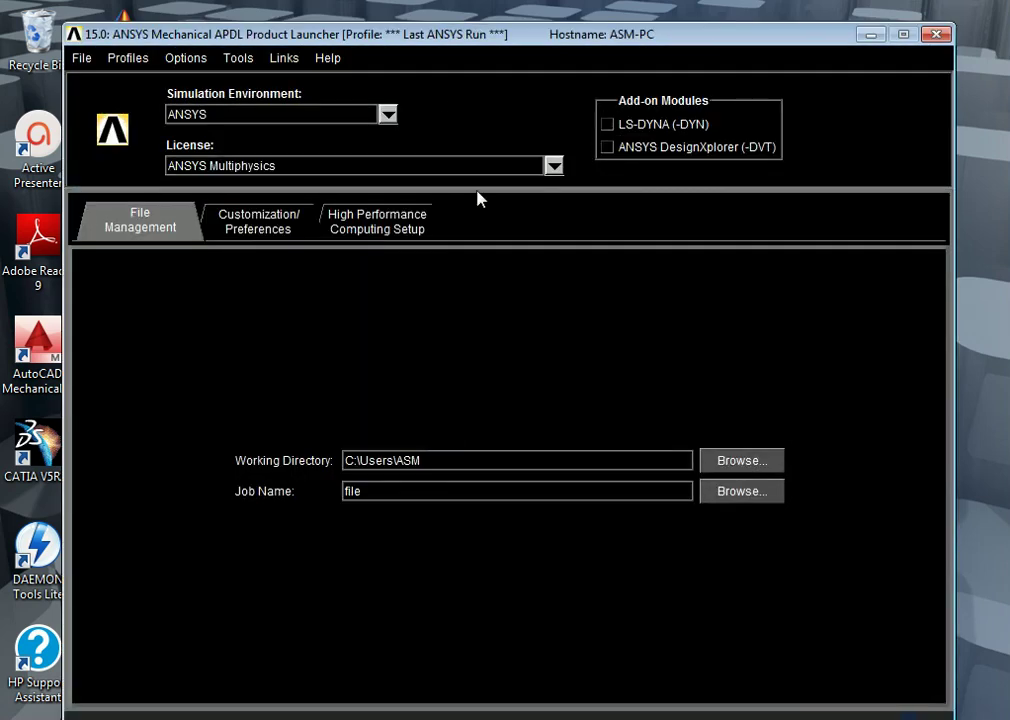
left_click_drag(410, 40, 399, 19)
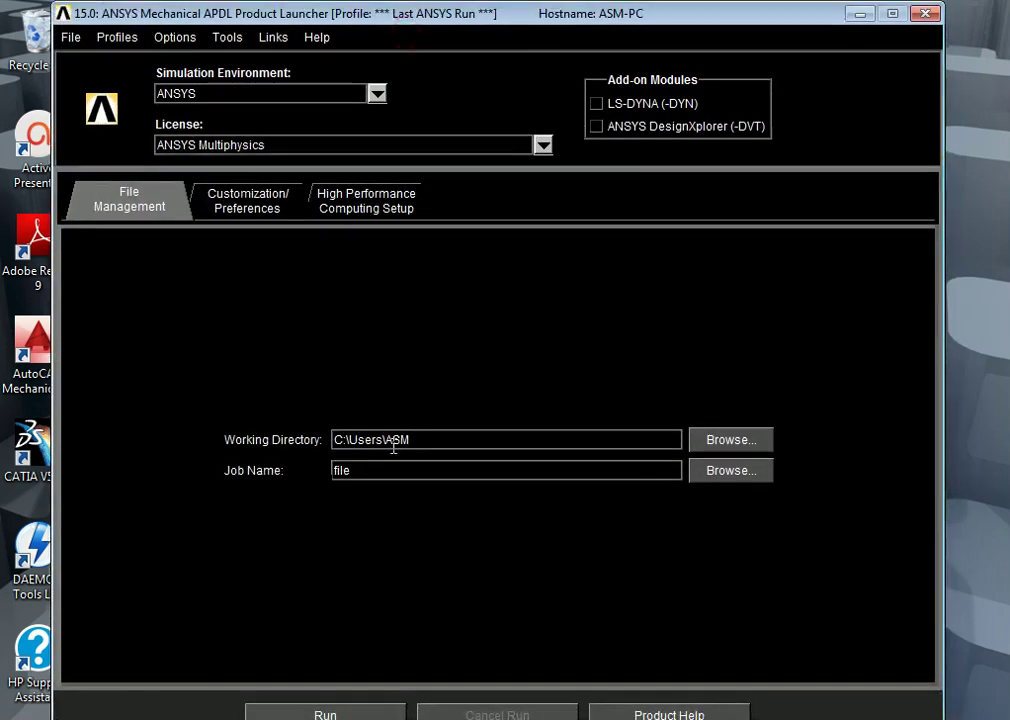
left_click(712, 442)
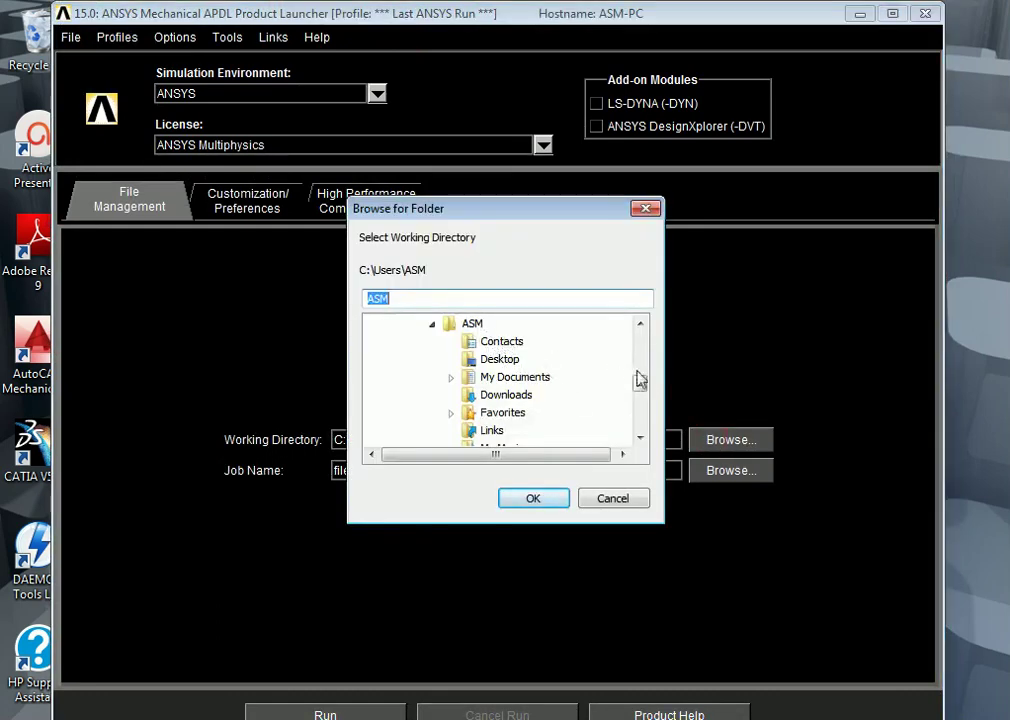
left_click_drag(640, 390, 534, 354)
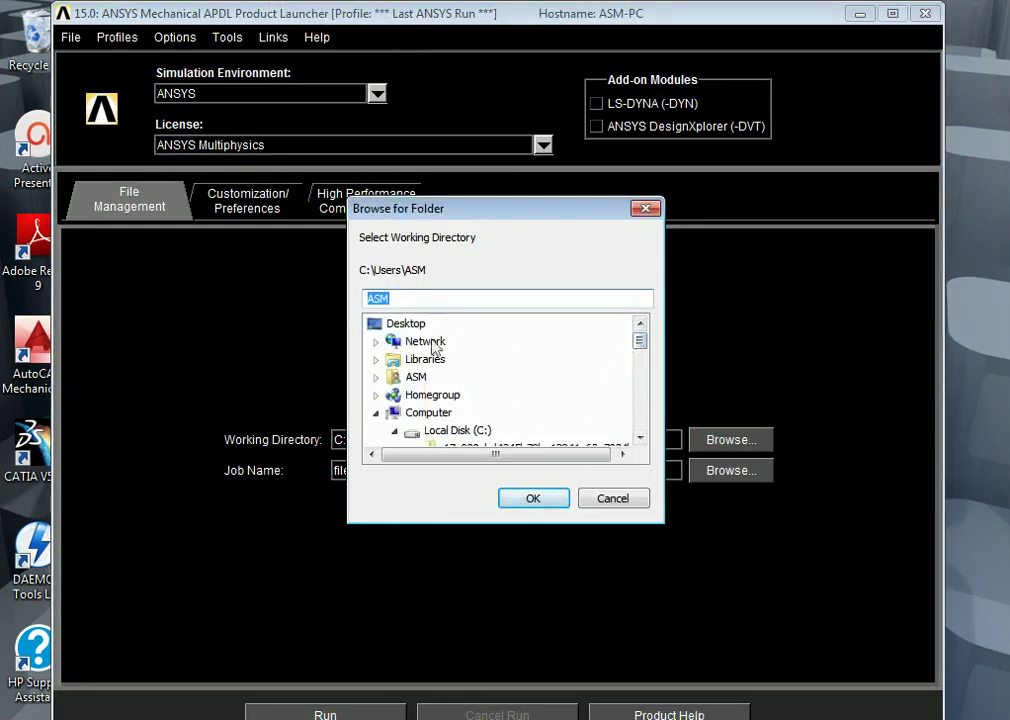
left_click(407, 325)
left_click(533, 498)
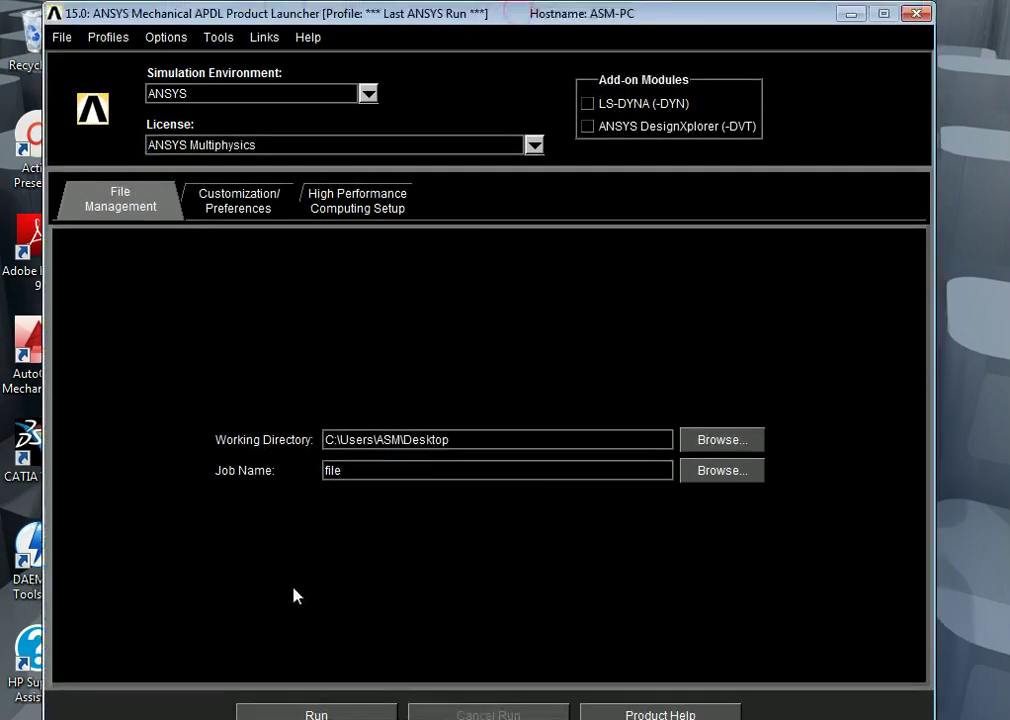
Run the ANSYS Multiphysics session, allow the Wish Application through the firewall, and maximize the main window
left_click(282, 713)
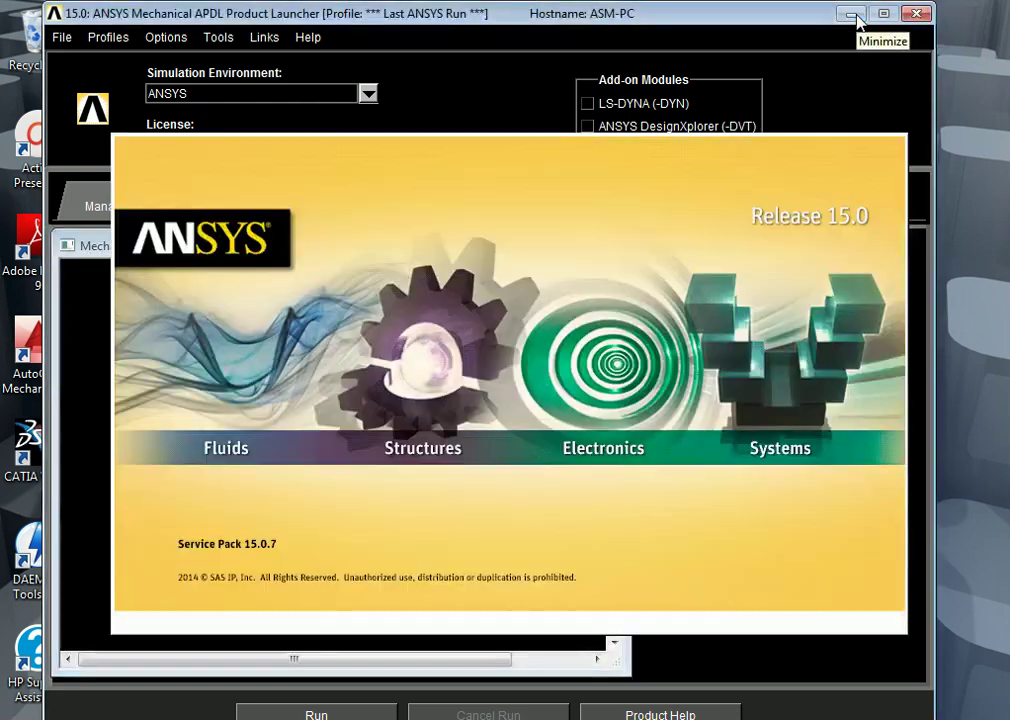
left_click(855, 17)
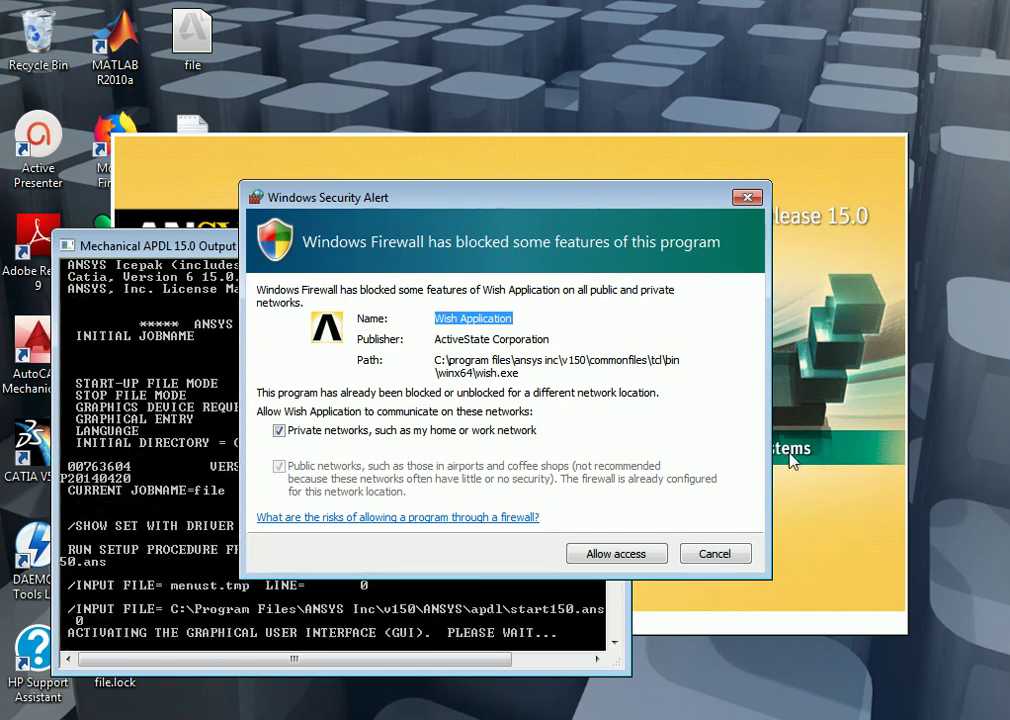
left_click(634, 562)
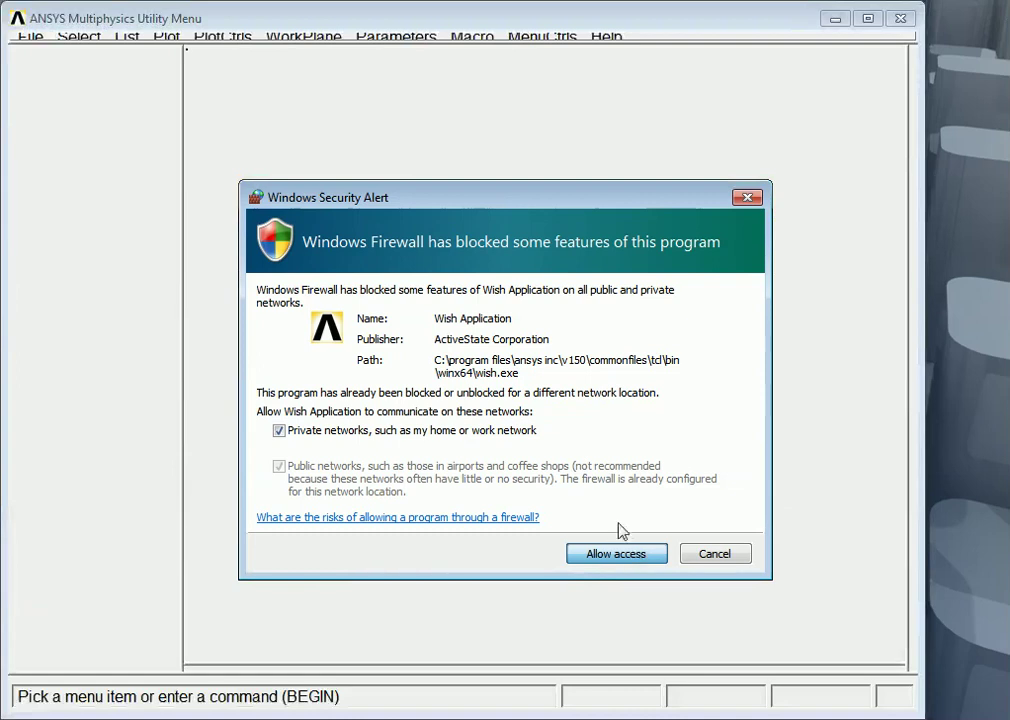
left_click(615, 556)
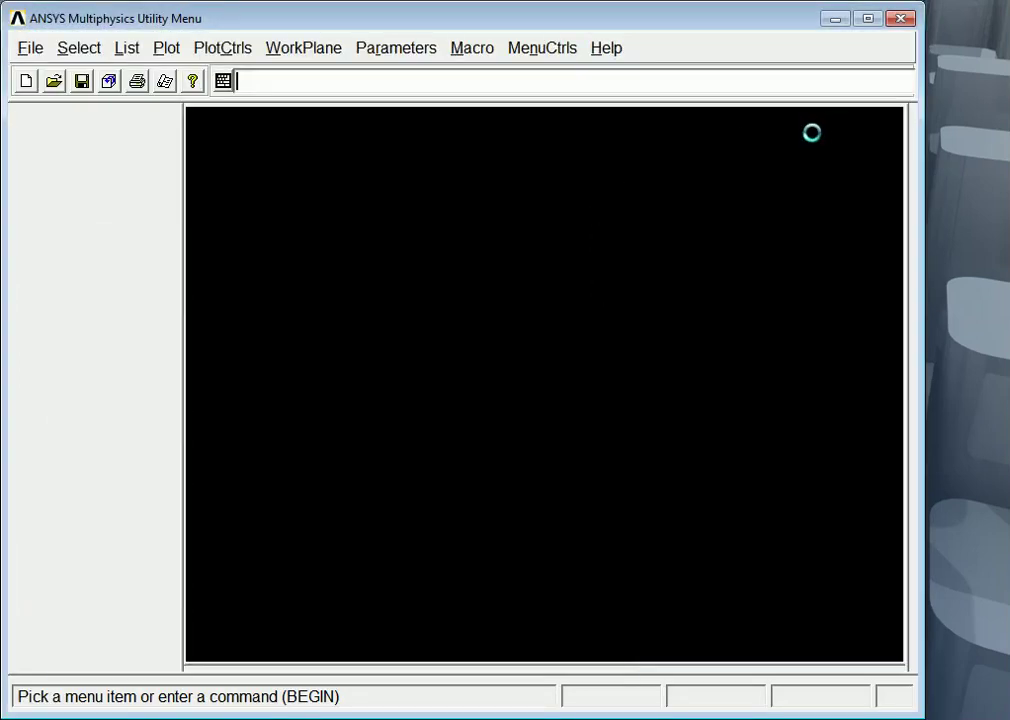
left_click(869, 19)
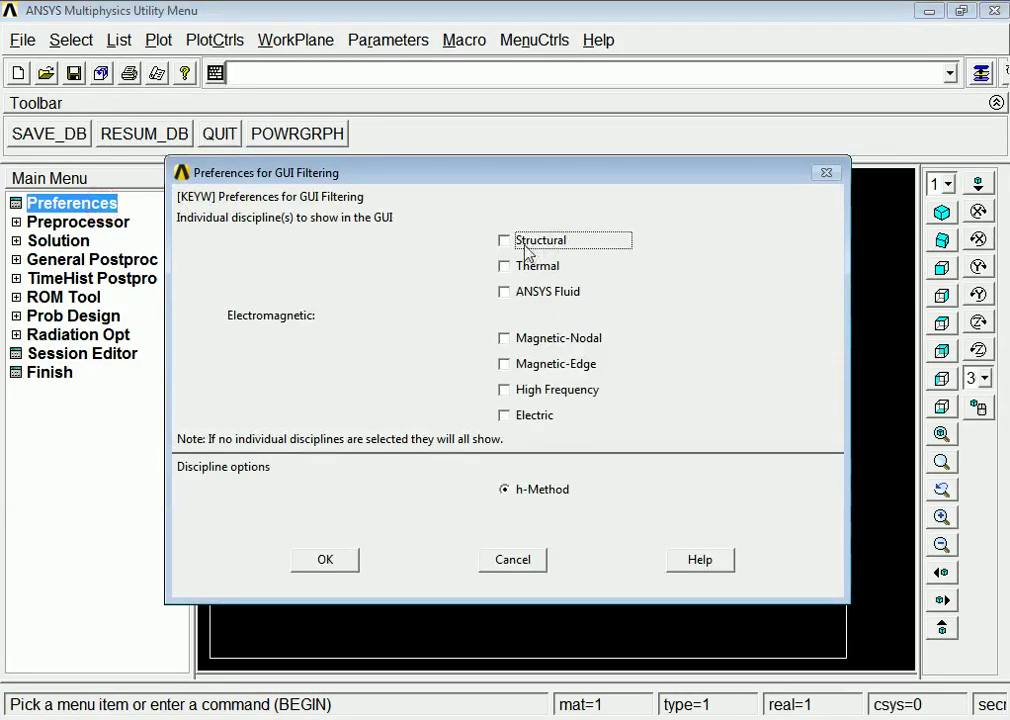
Set the GUI filtering preferences to the Structural discipline and enter the Preprocessor
left_click(521, 242)
left_click(345, 566)
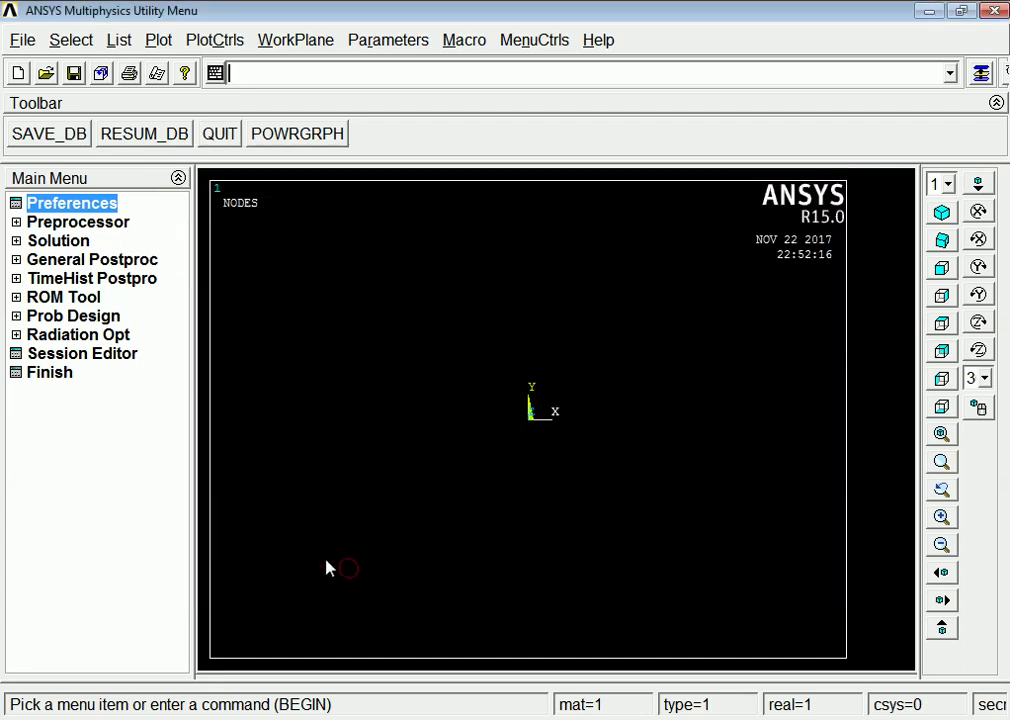
left_click(72, 223)
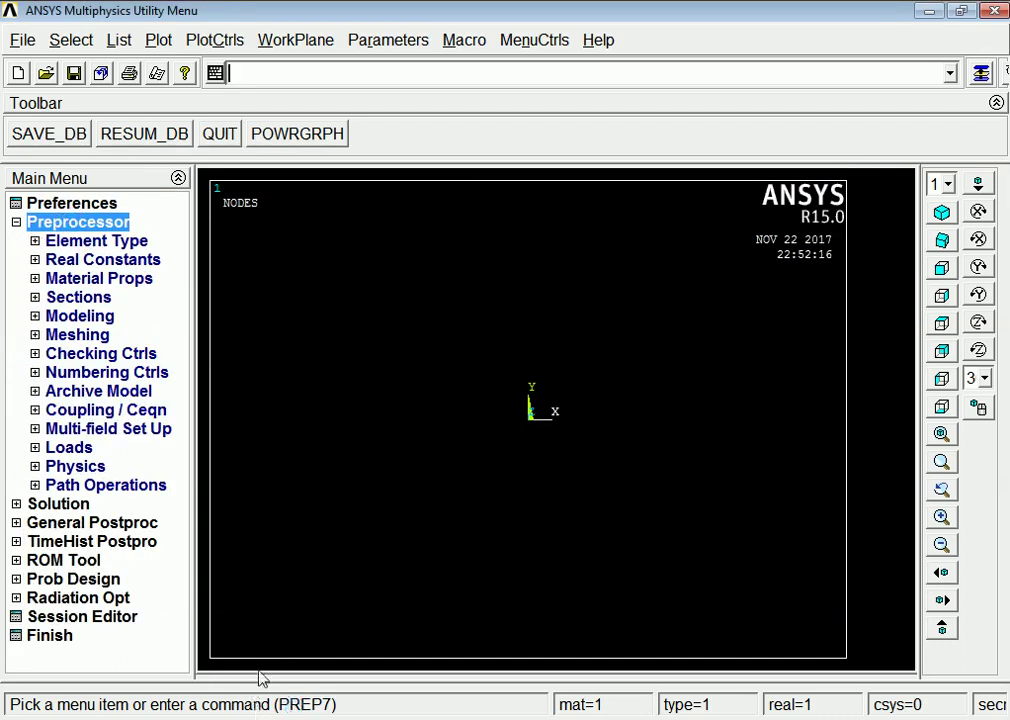
left_click(770, 715)
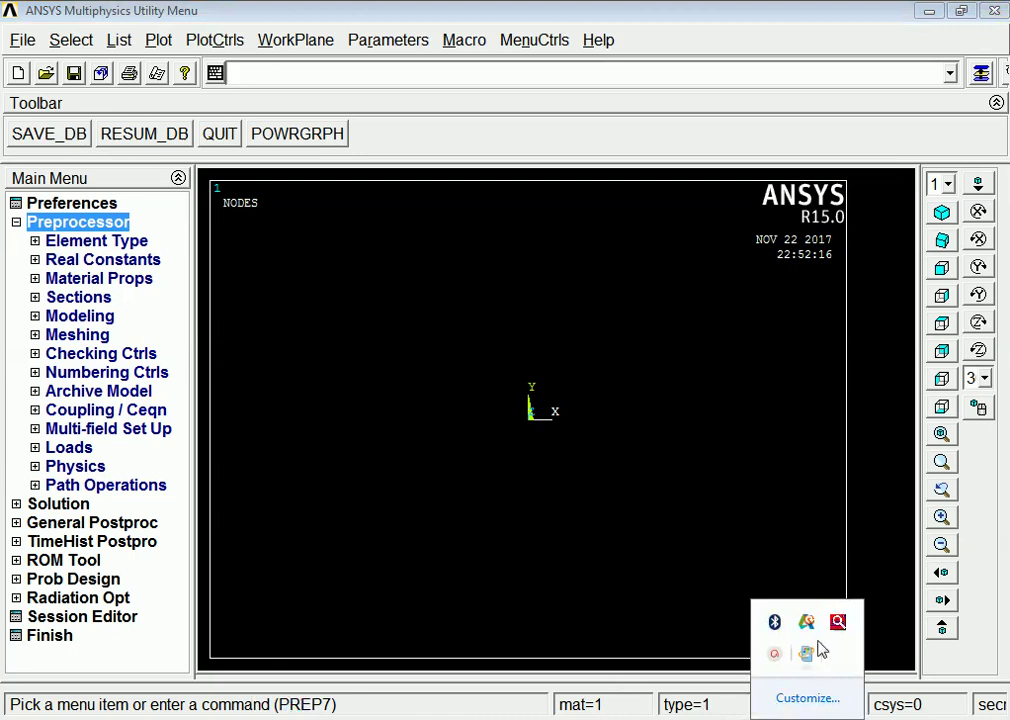
left_click(770, 655)
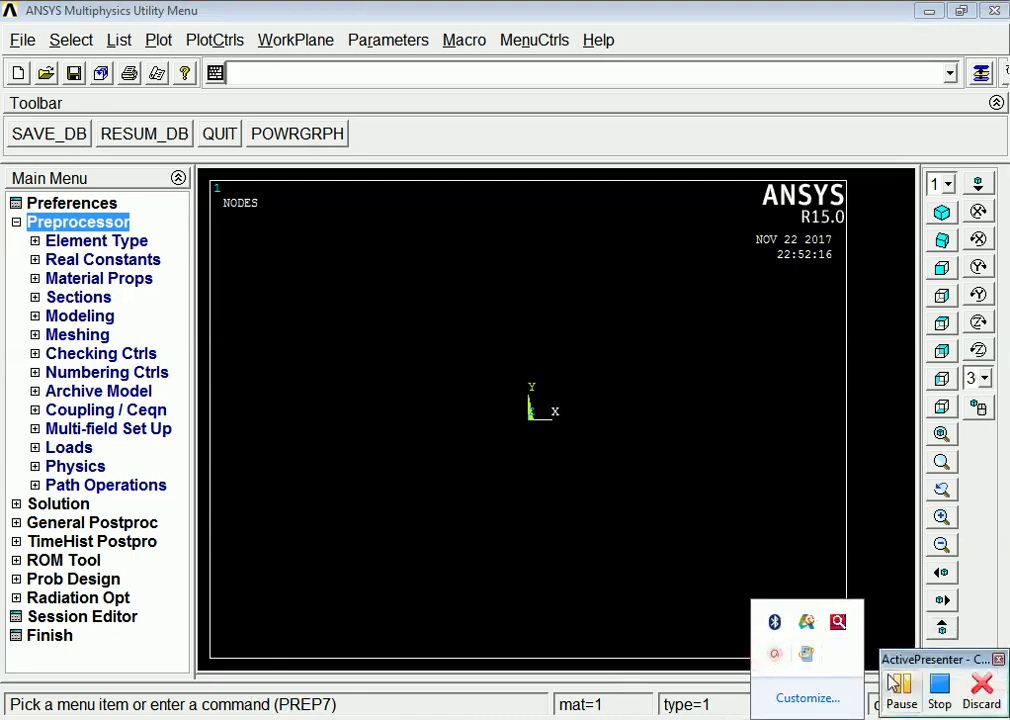
left_click(899, 690)
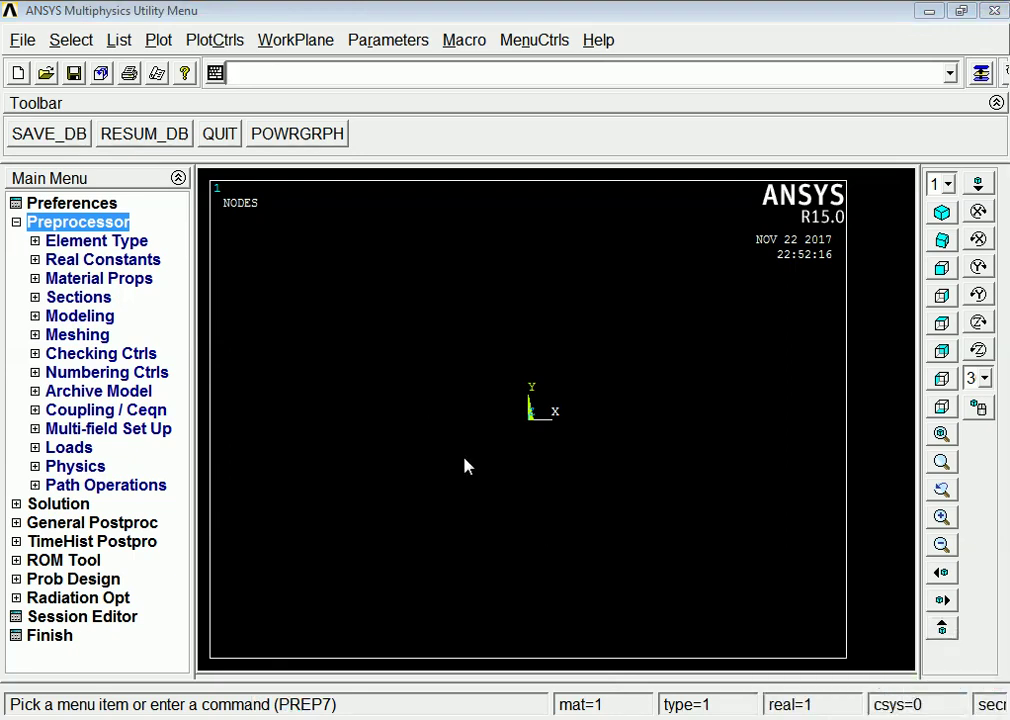
Add a Link element type, 3D finit stn 180, with reference number 1
left_click(38, 244)
left_click(74, 262)
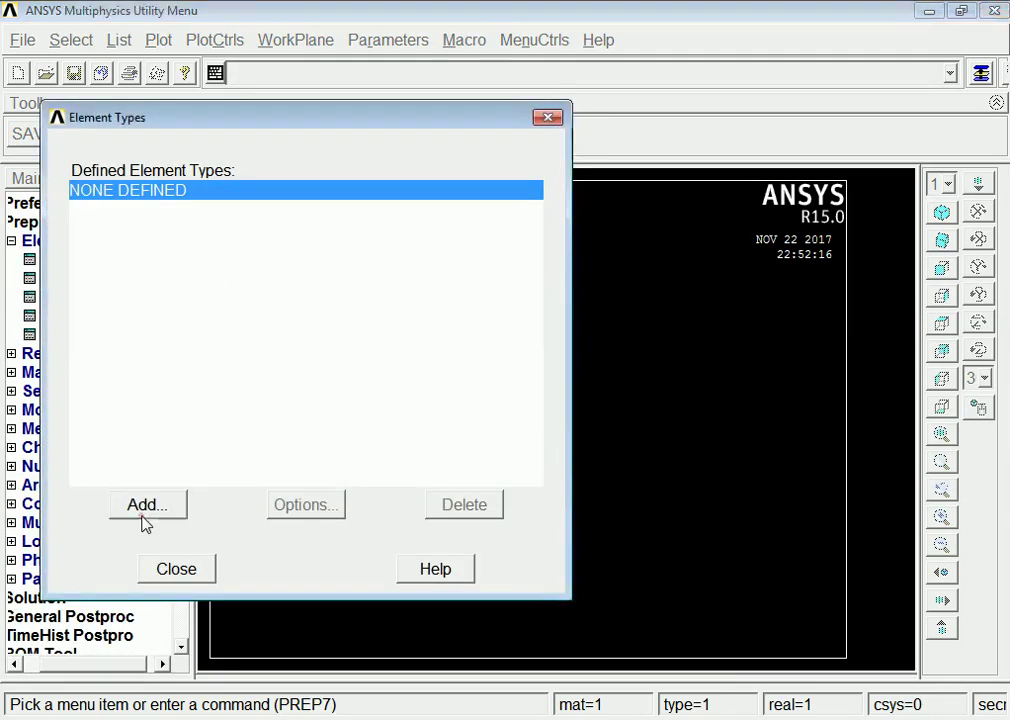
left_click(145, 505)
left_click(548, 320)
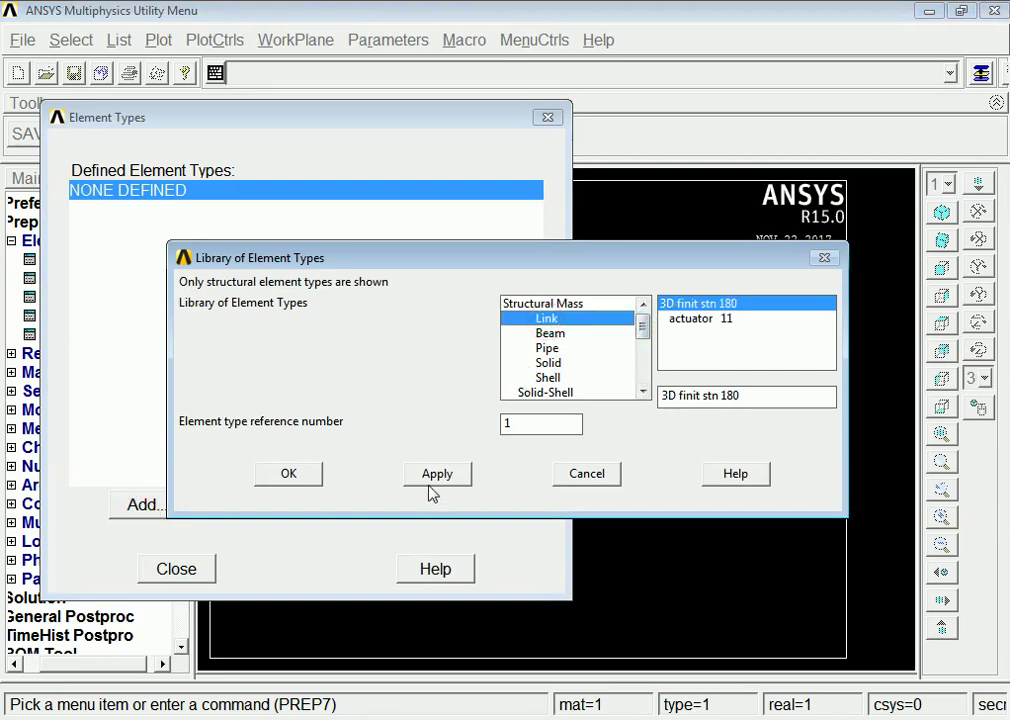
left_click(305, 476)
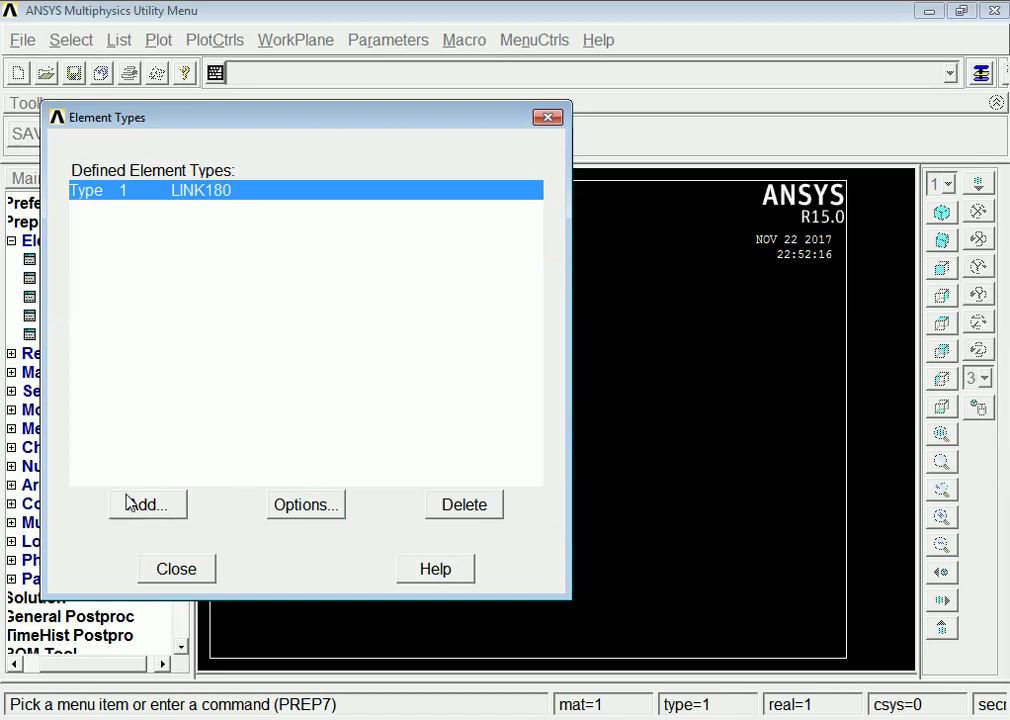
left_click(173, 562)
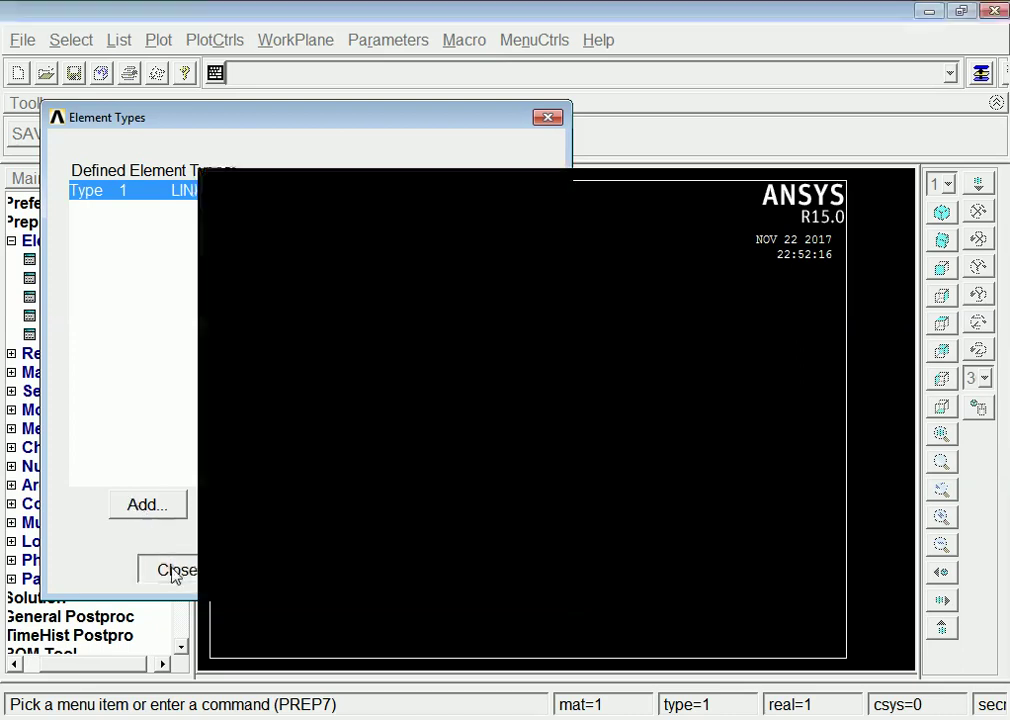
left_click(12, 242)
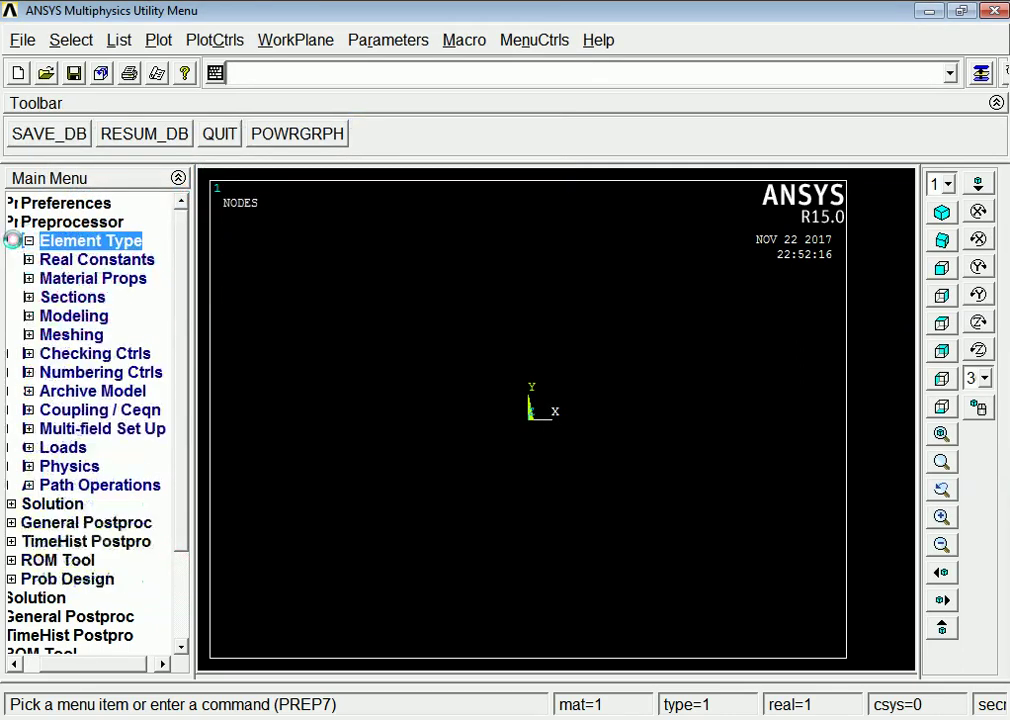
Define a real constant set for the LINK180 element with a cross-sectional area of 3250
left_click(45, 262)
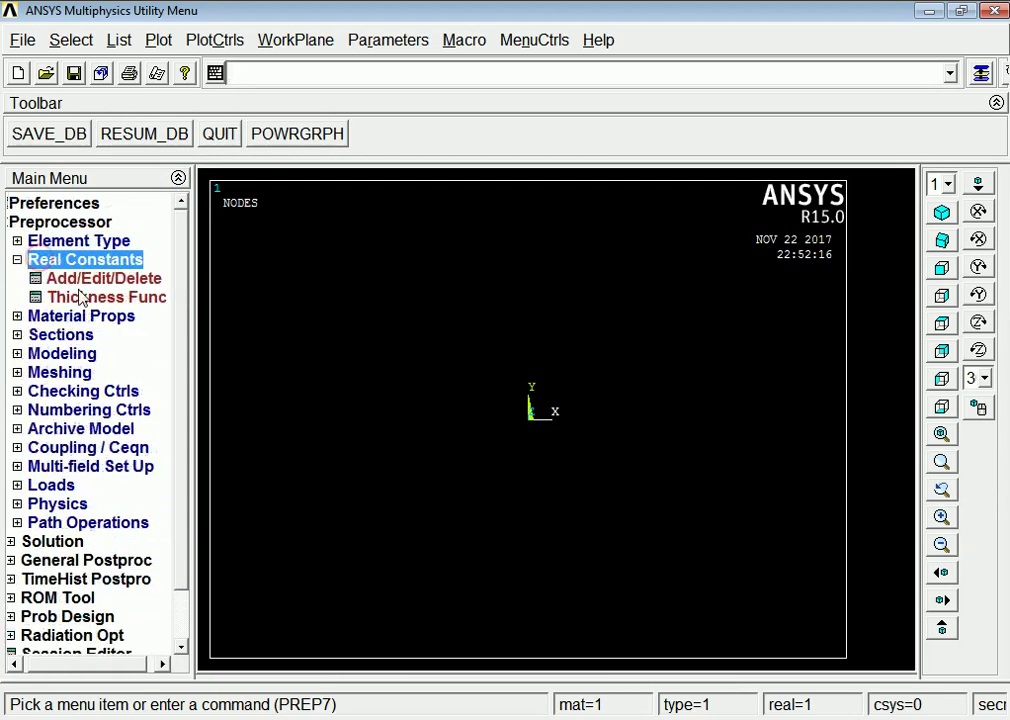
left_click(73, 278)
left_click(133, 430)
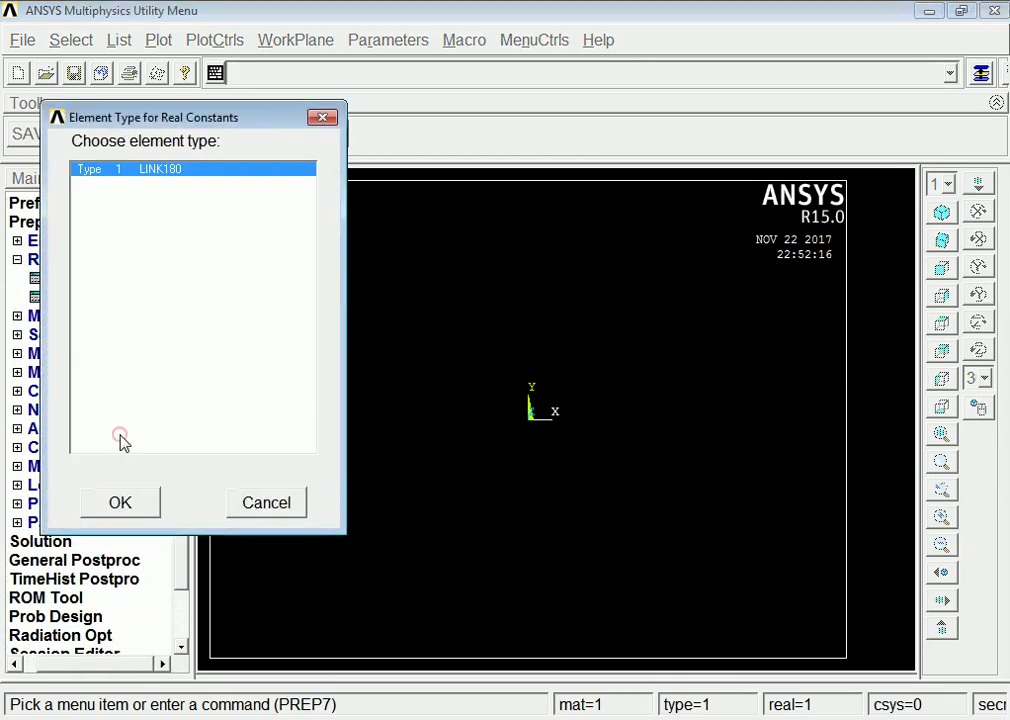
left_click(127, 501)
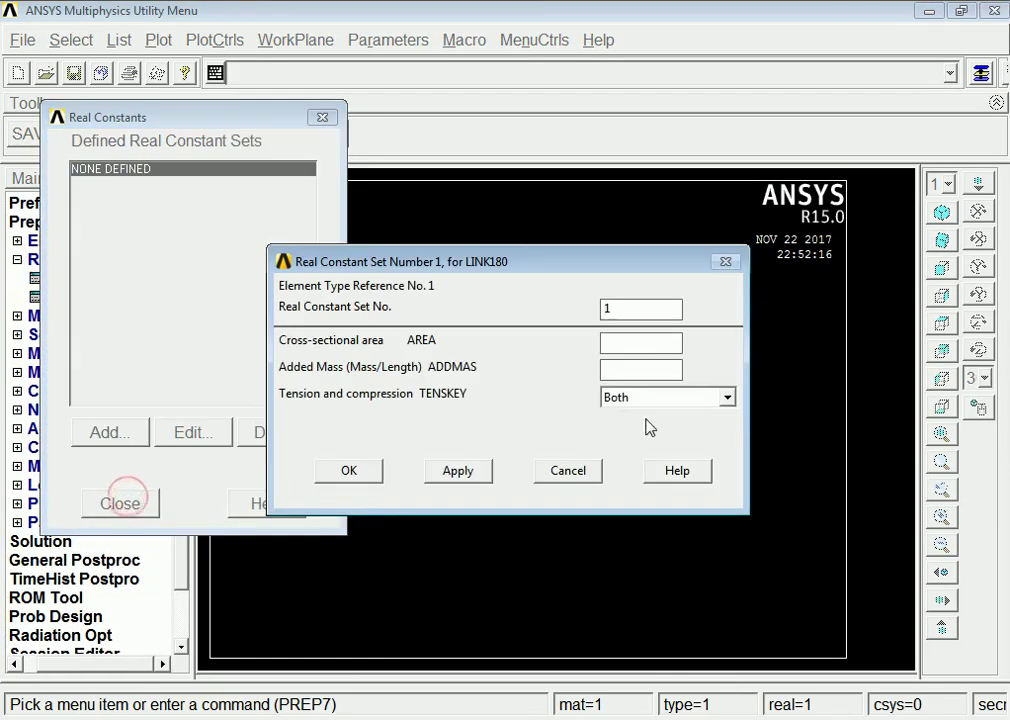
double_click(622, 309)
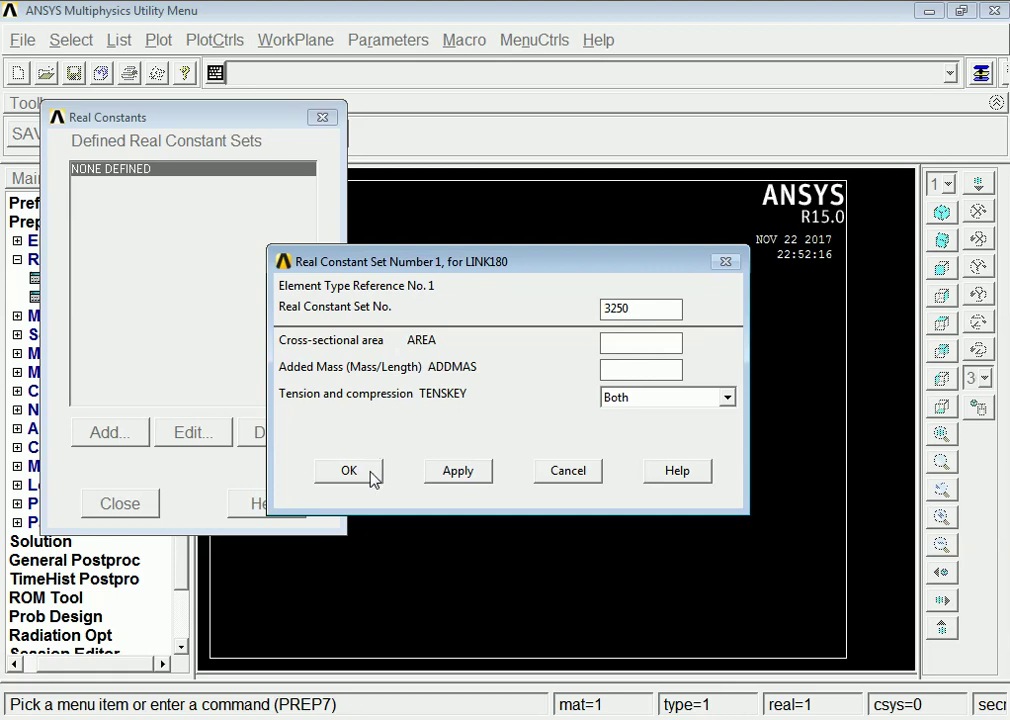
double_click(628, 301)
key("BackSpace")
type("3250")
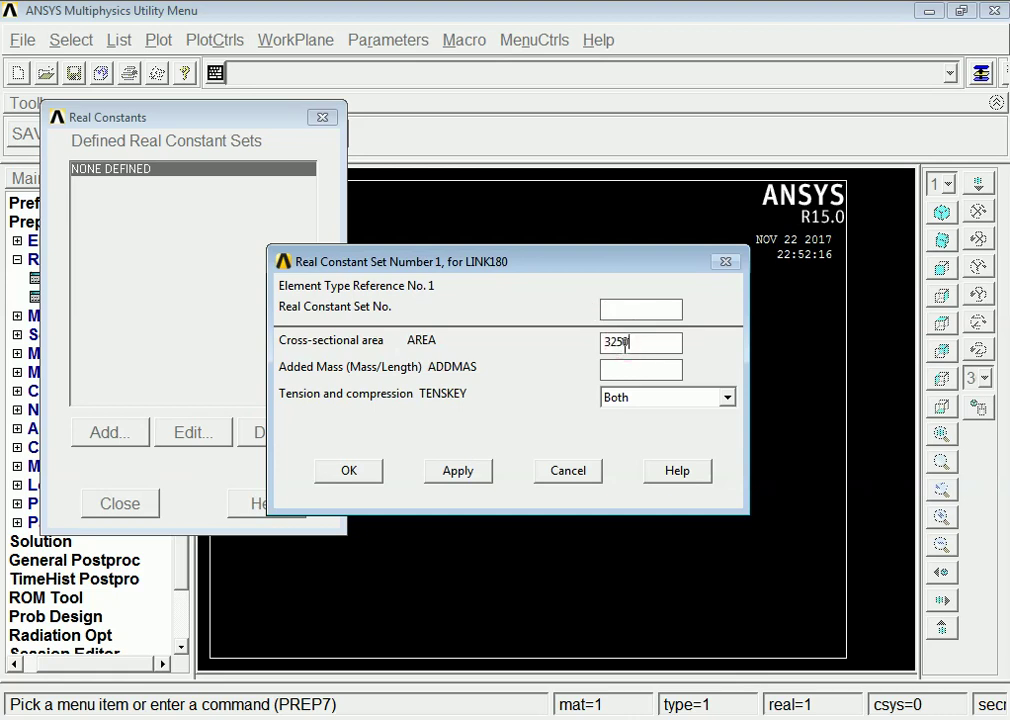
left_click(352, 474)
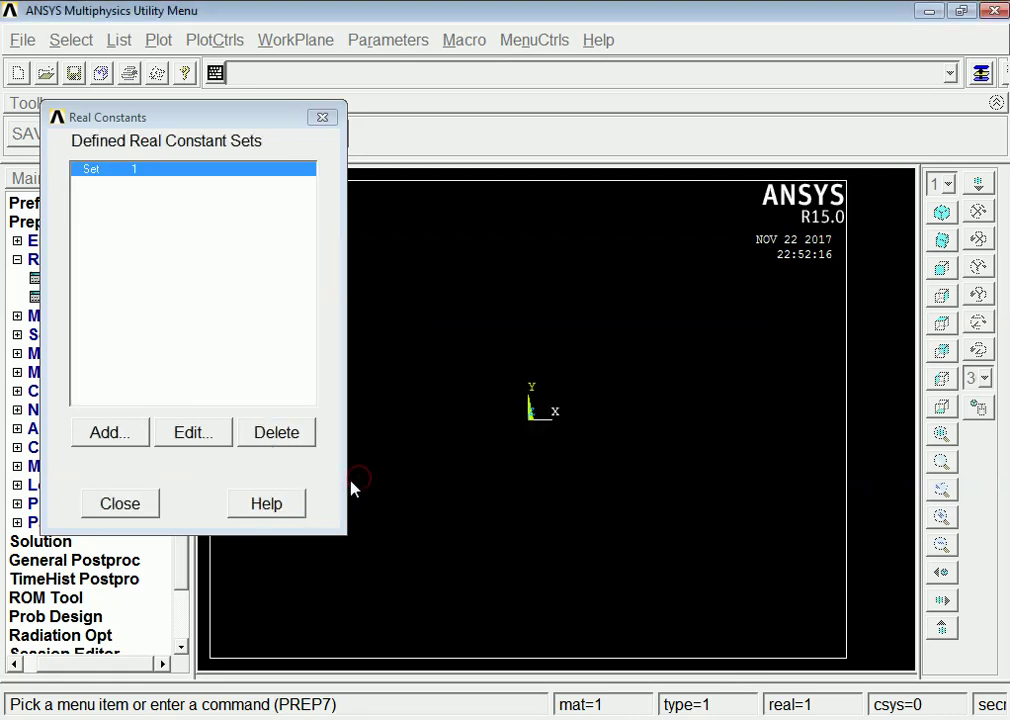
left_click(133, 504)
left_click(29, 260)
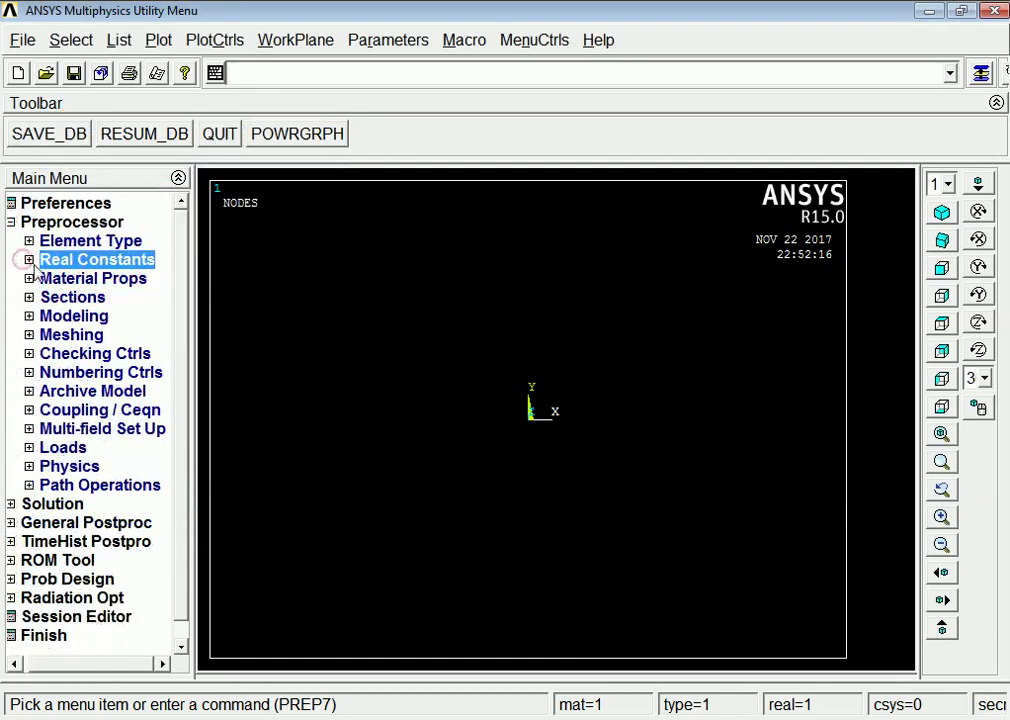
Define material model 1 as structural linear elastic isotropic with EX 2e5 and PRXY .33
left_click(80, 279)
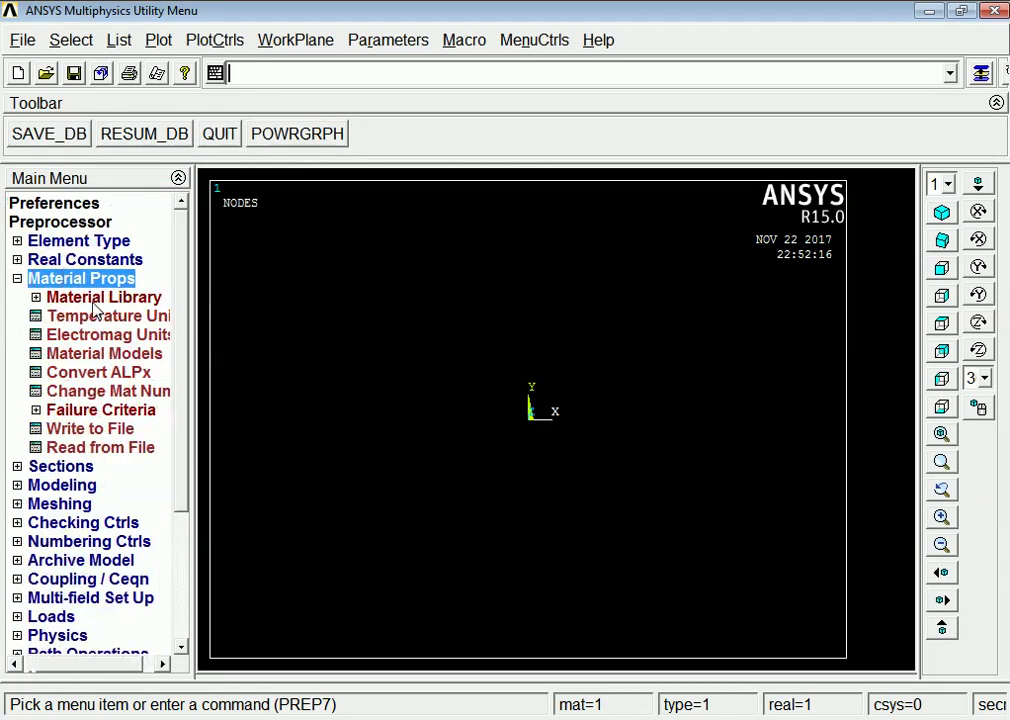
left_click(93, 355)
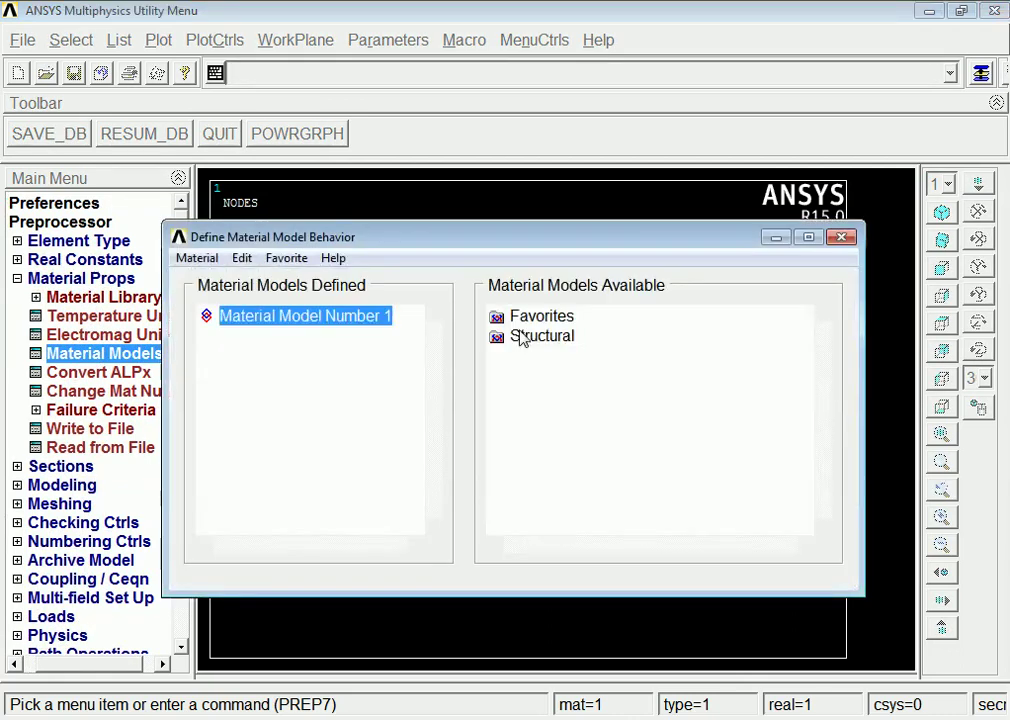
left_click(518, 338)
double_click(518, 338)
double_click(552, 357)
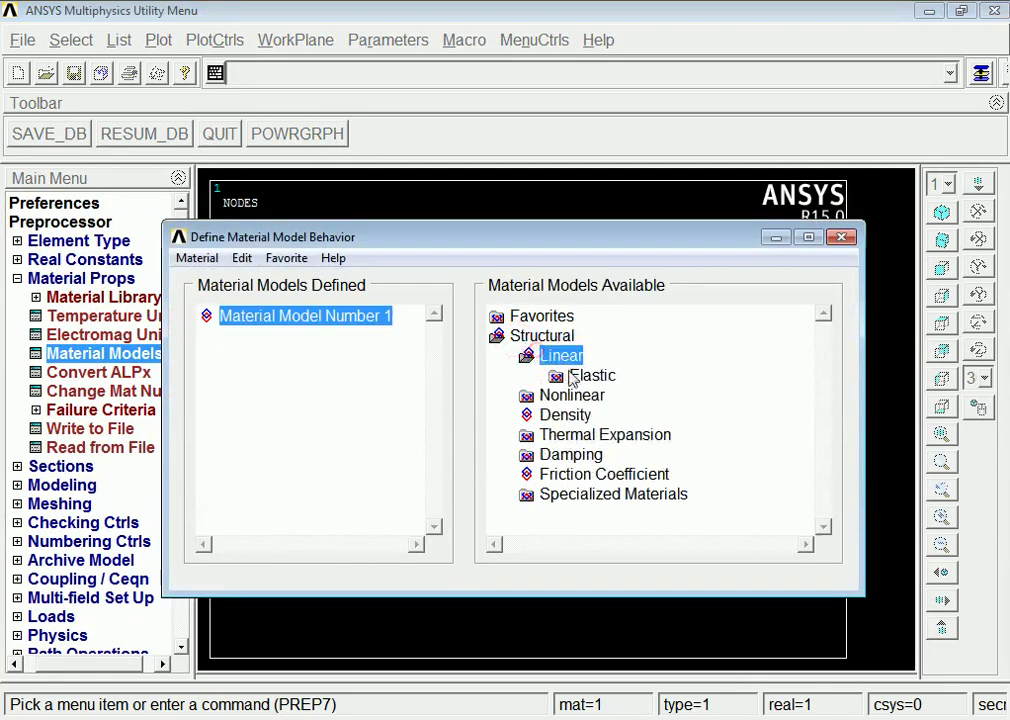
double_click(582, 377)
left_click(608, 397)
double_click(608, 397)
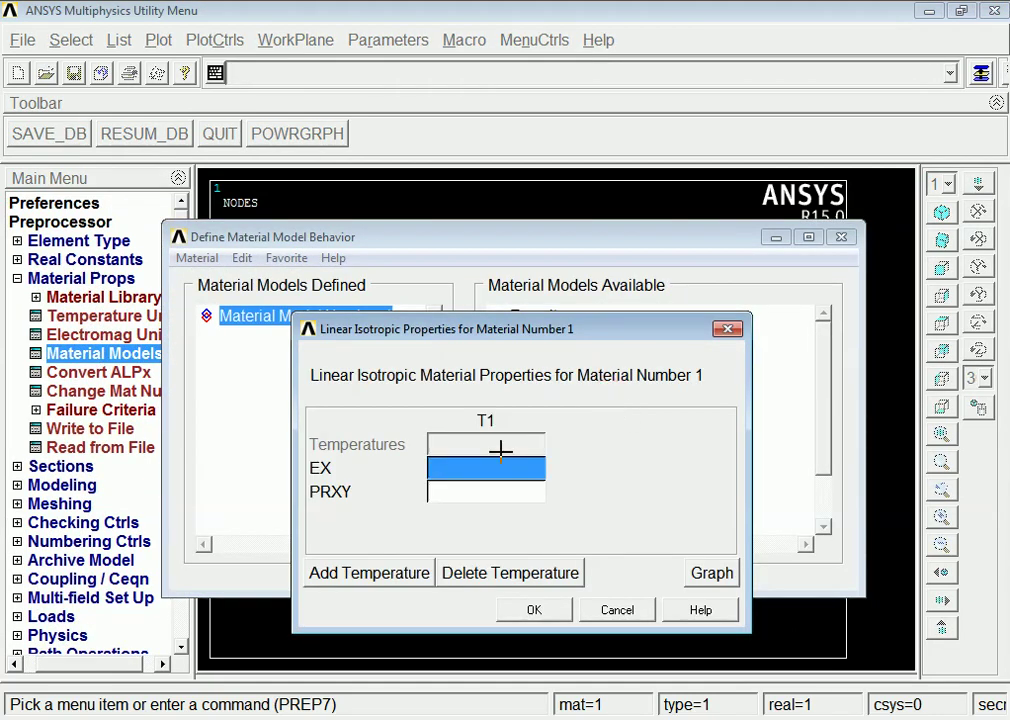
type("2e5")
left_click(538, 491)
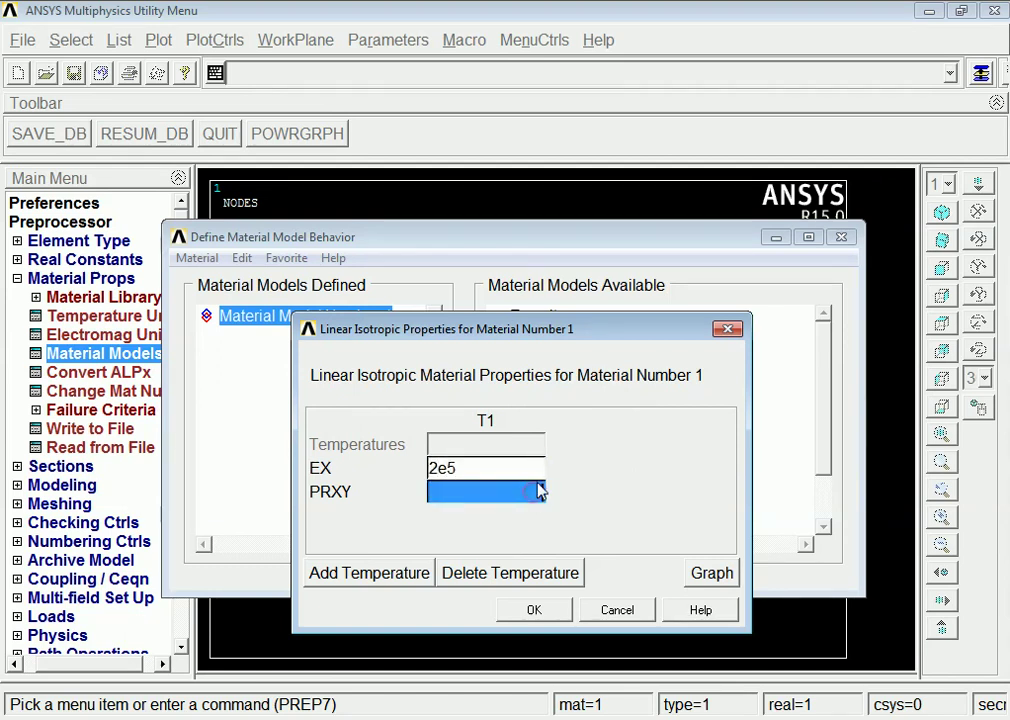
type(".33")
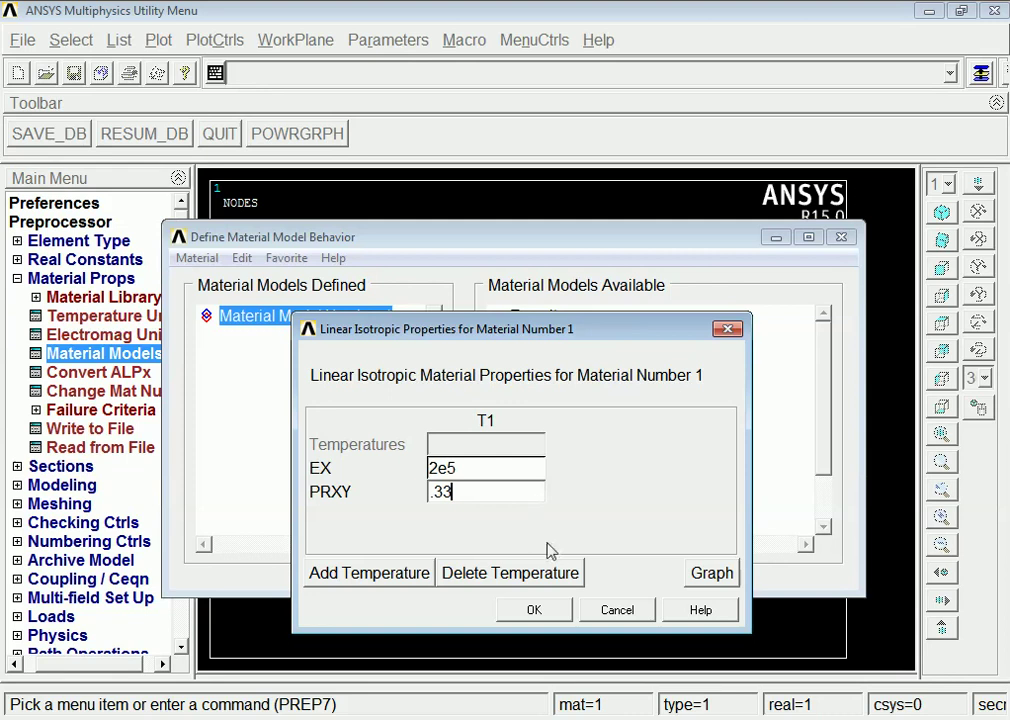
left_click(545, 609)
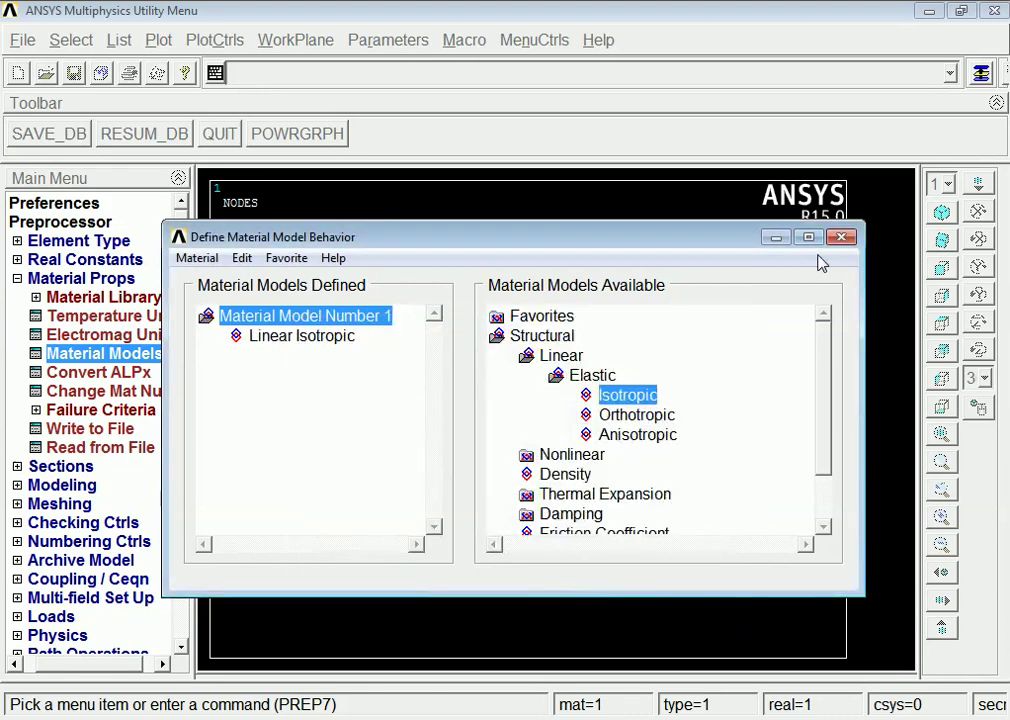
left_click(841, 238)
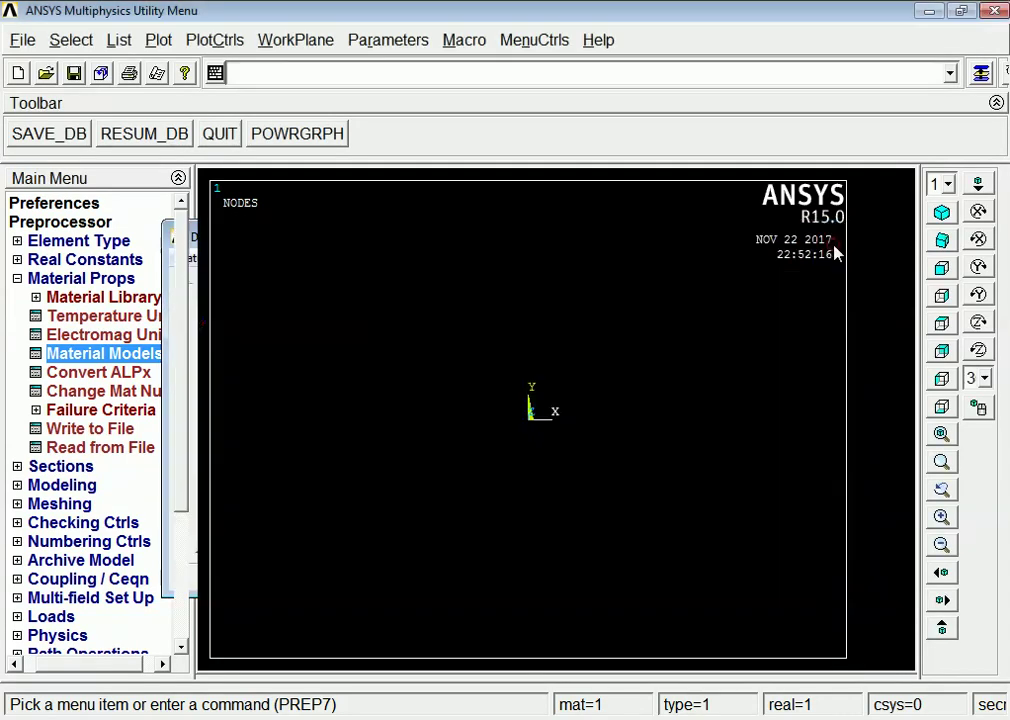
Open the Beam Tool for defining a common beam cross-section
left_click(54, 287)
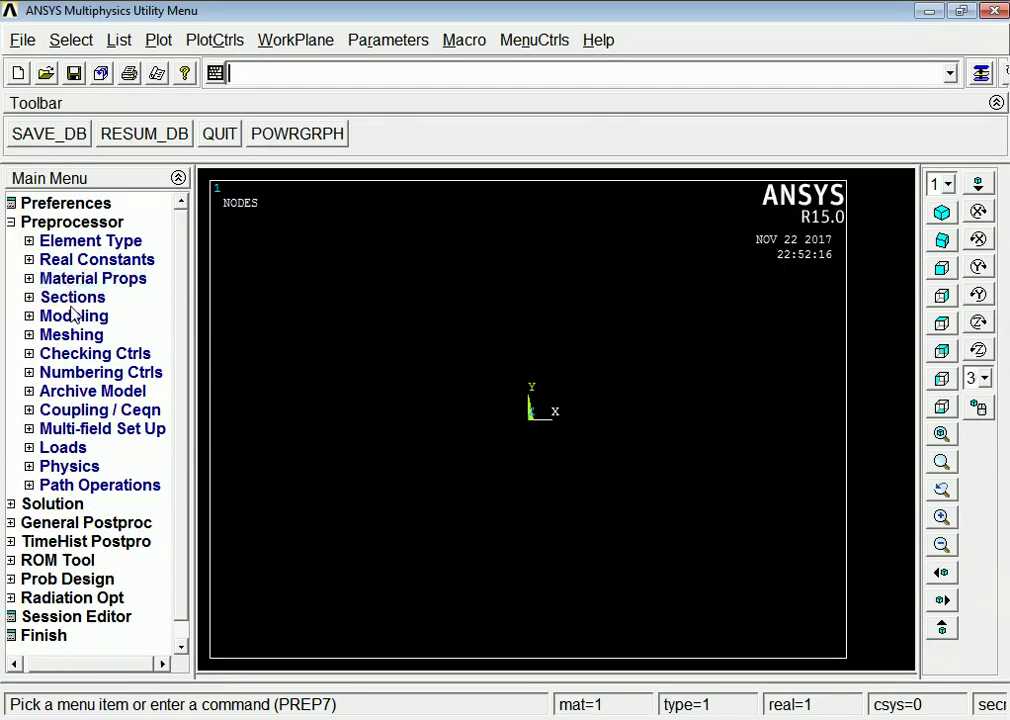
left_click(72, 304)
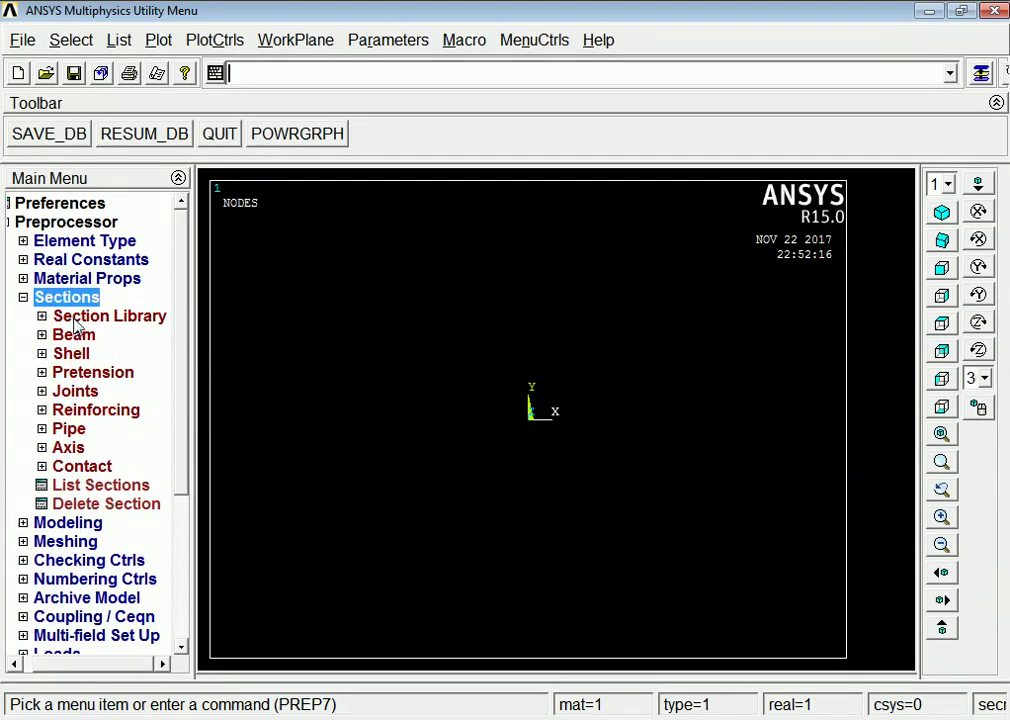
left_click(74, 318)
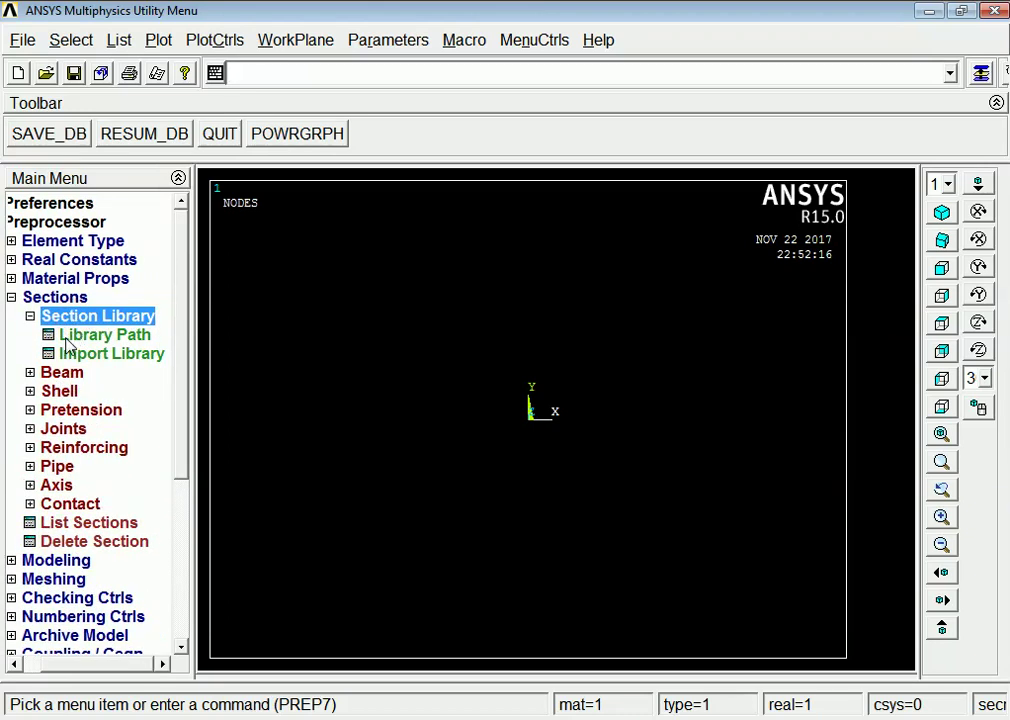
left_click(60, 374)
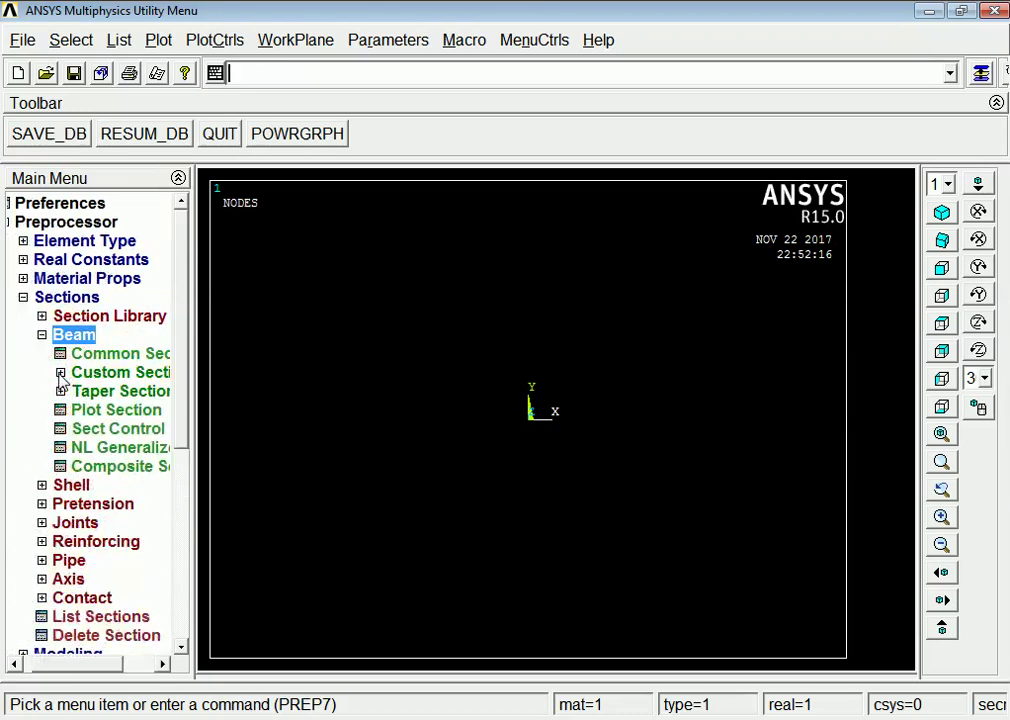
left_click(106, 356)
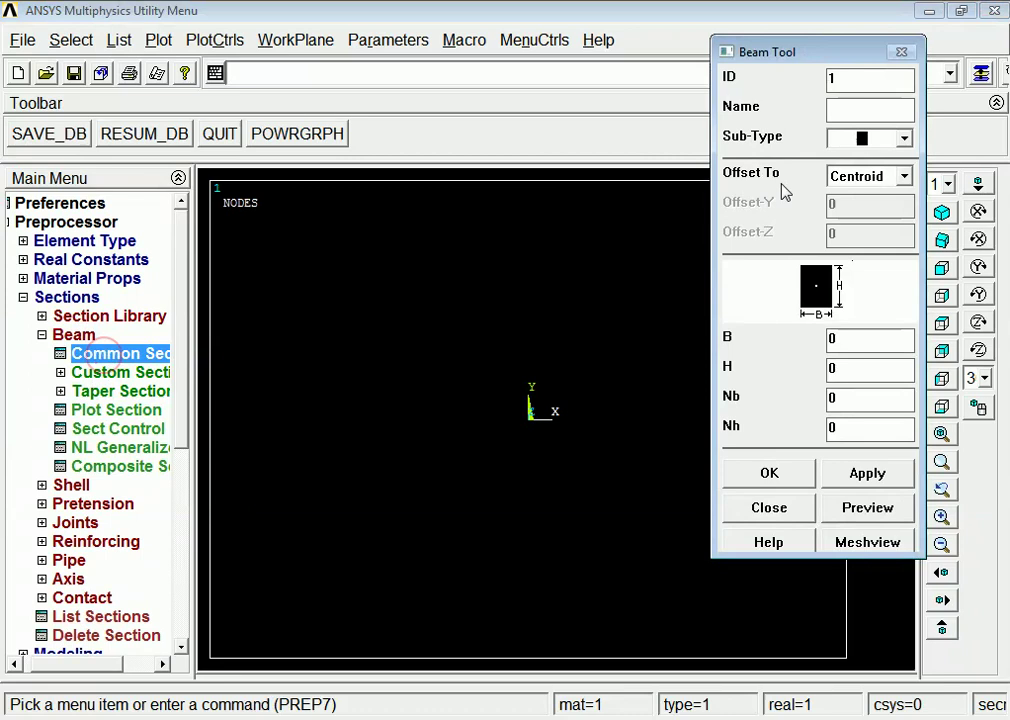
left_click_drag(843, 340, 829, 341)
type("2")
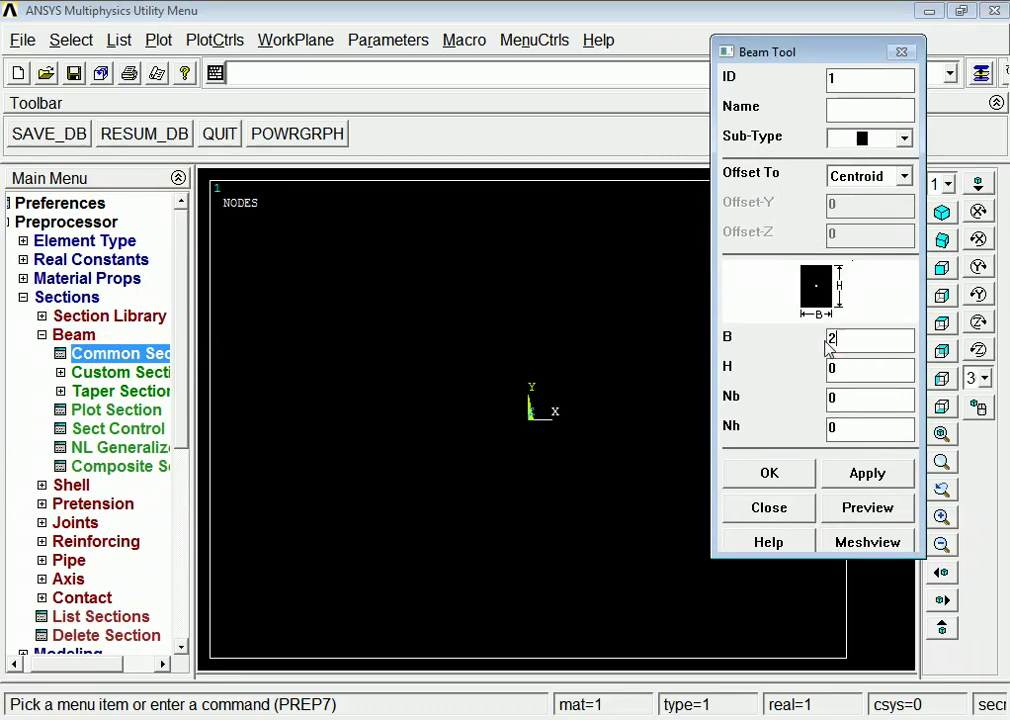
left_click_drag(897, 371, 753, 363)
type("50")
Define beam section ID 1 as a solid circle with radius R 50, offset to the centroid
left_click(903, 138)
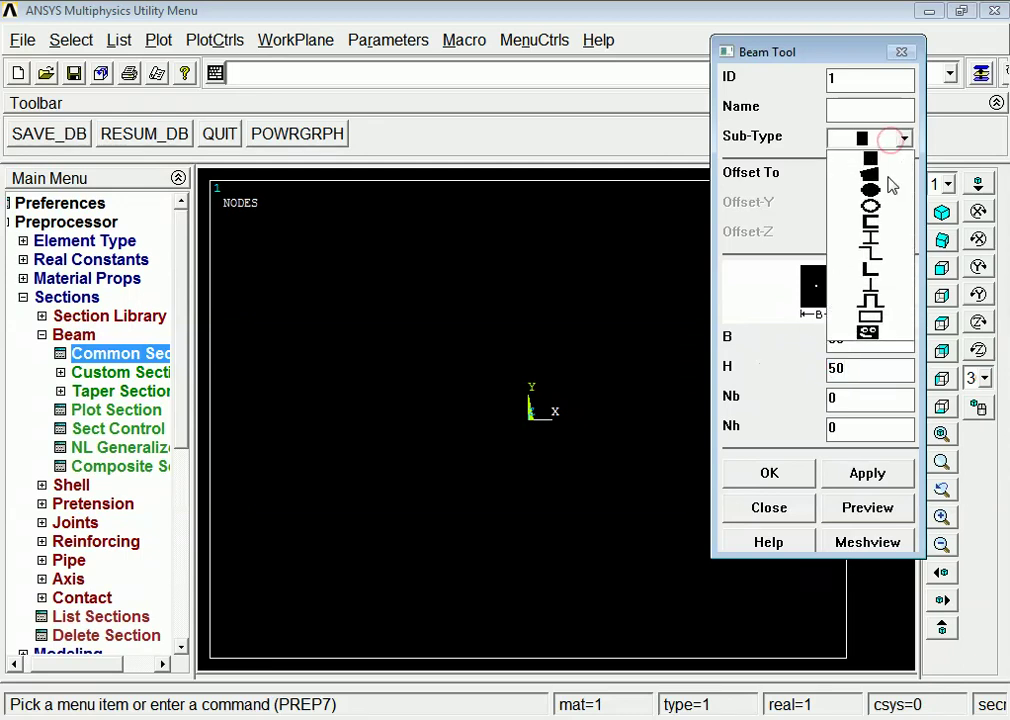
left_click(884, 196)
left_click_drag(870, 337, 782, 336)
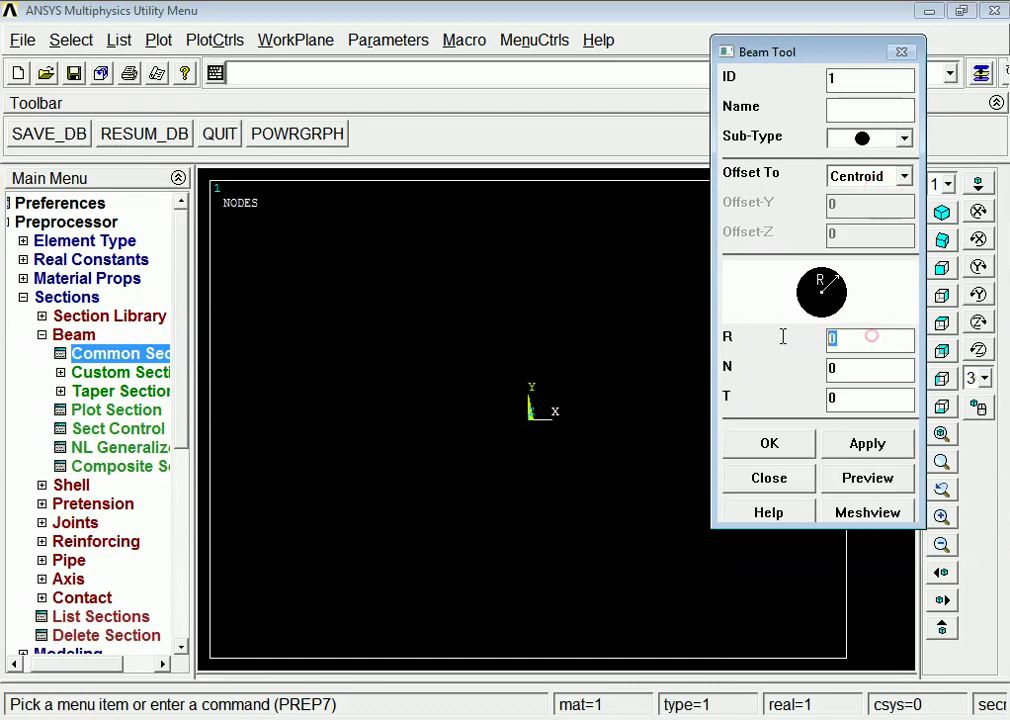
type("50")
left_click(770, 443)
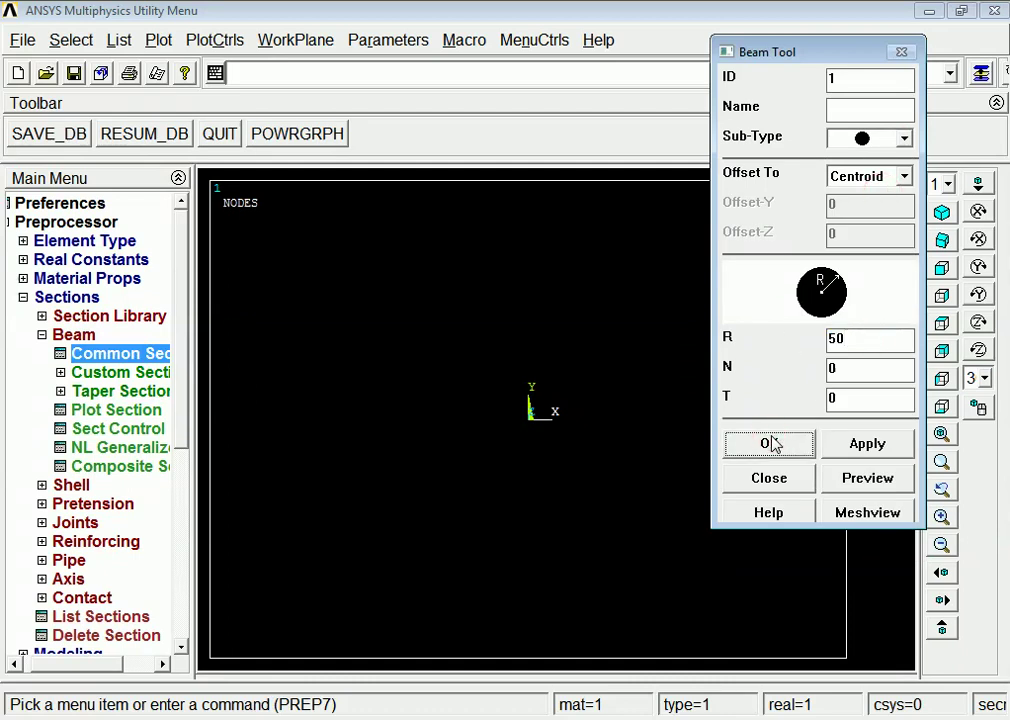
left_click(72, 337)
left_click(25, 297)
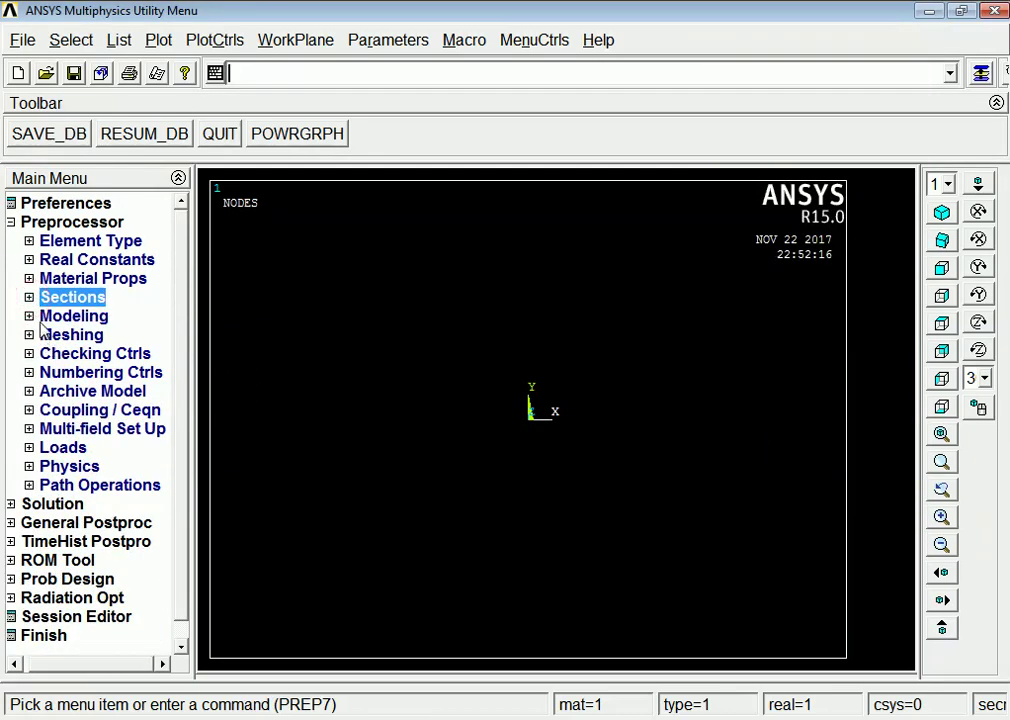
Create keypoints in the active coordinate system at the origin and at X 1
left_click(42, 318)
left_click(45, 335)
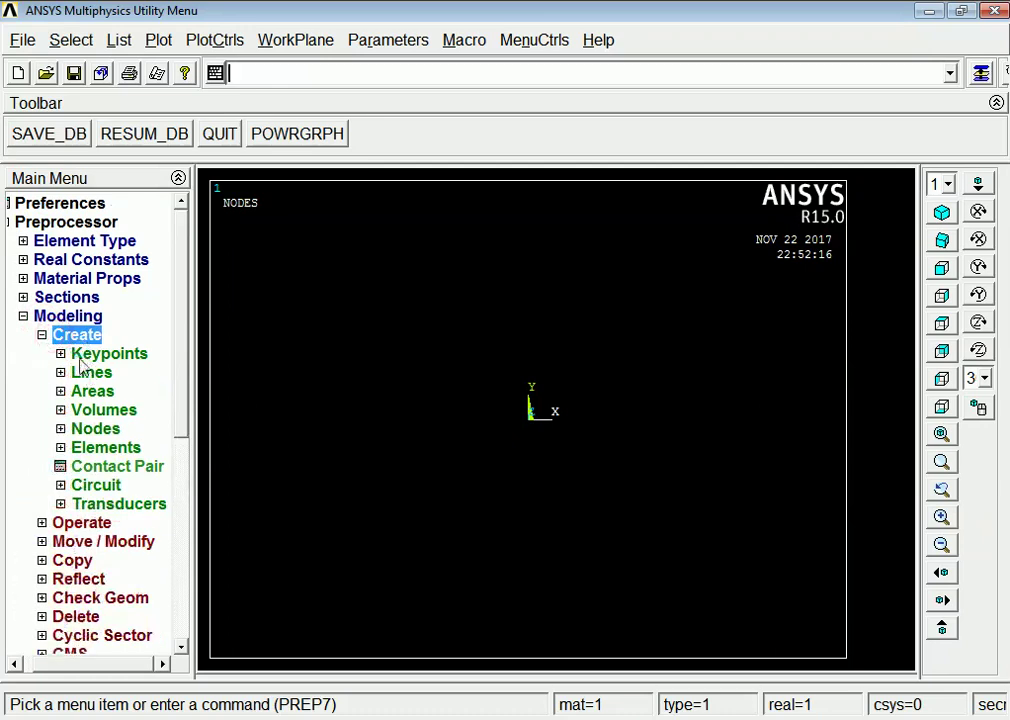
left_click(82, 354)
left_click(96, 394)
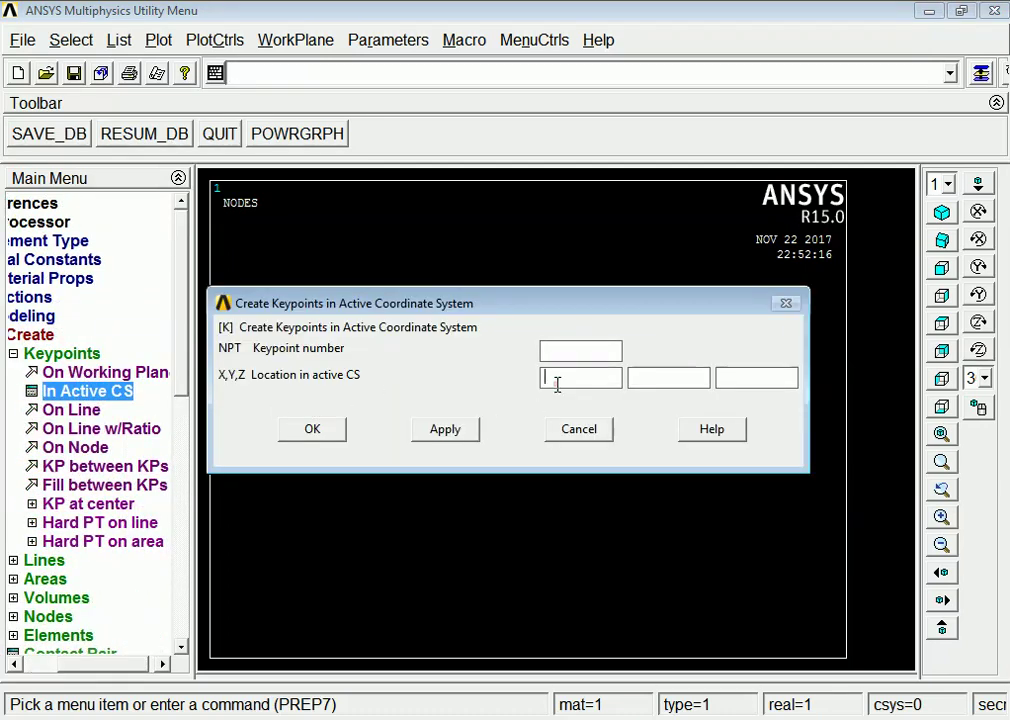
left_click(463, 432)
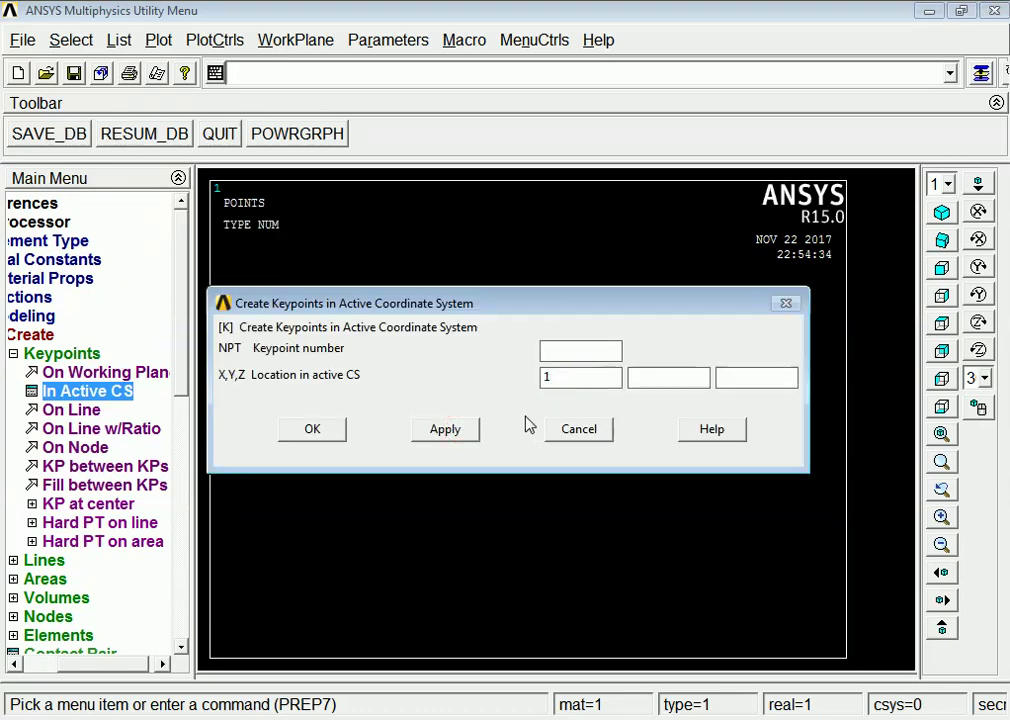
left_click(442, 430)
Create three more keypoints on the X axis at X 2, 3 and 4
left_click_drag(576, 383, 530, 383)
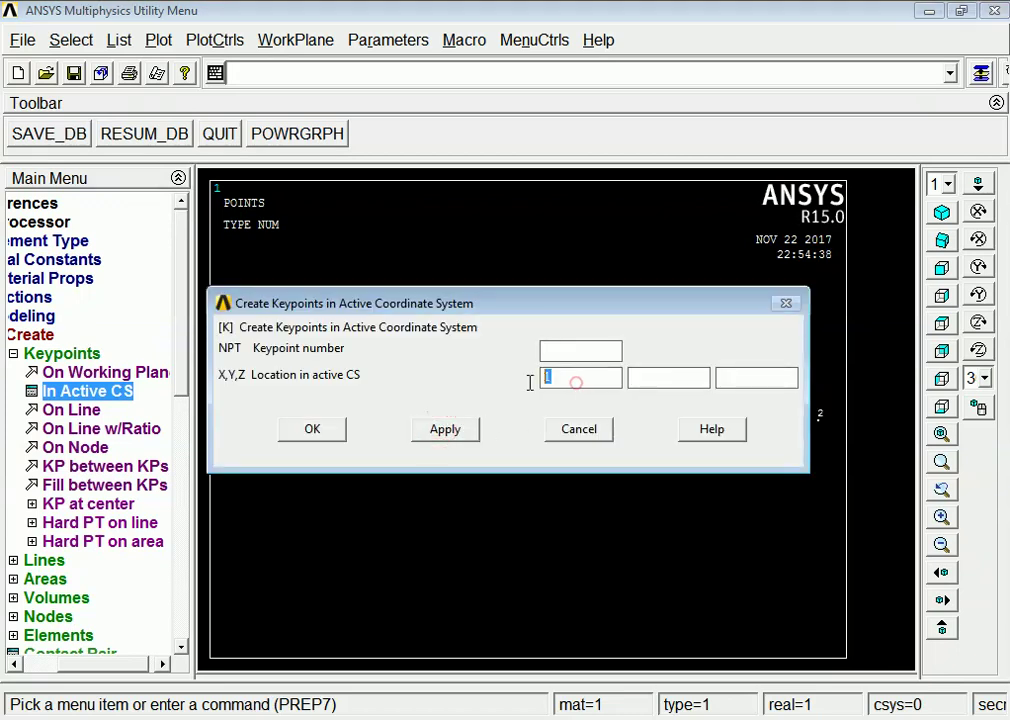
type("2")
left_click(477, 430)
left_click_drag(584, 381, 509, 377)
type("3")
left_click(455, 430)
left_click_drag(579, 376, 532, 374)
type("4")
left_click(440, 430)
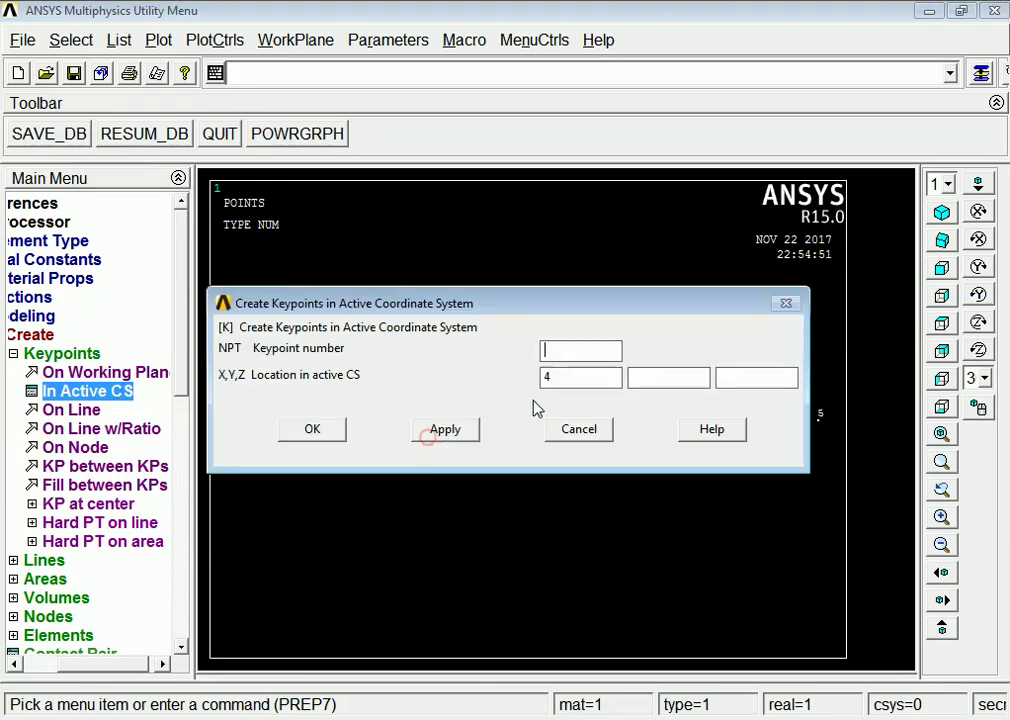
Create the last two bottom-chord keypoints at X 5 and 6 and finish keypoint creation
left_click_drag(578, 378, 533, 381)
type("5")
left_click(445, 428)
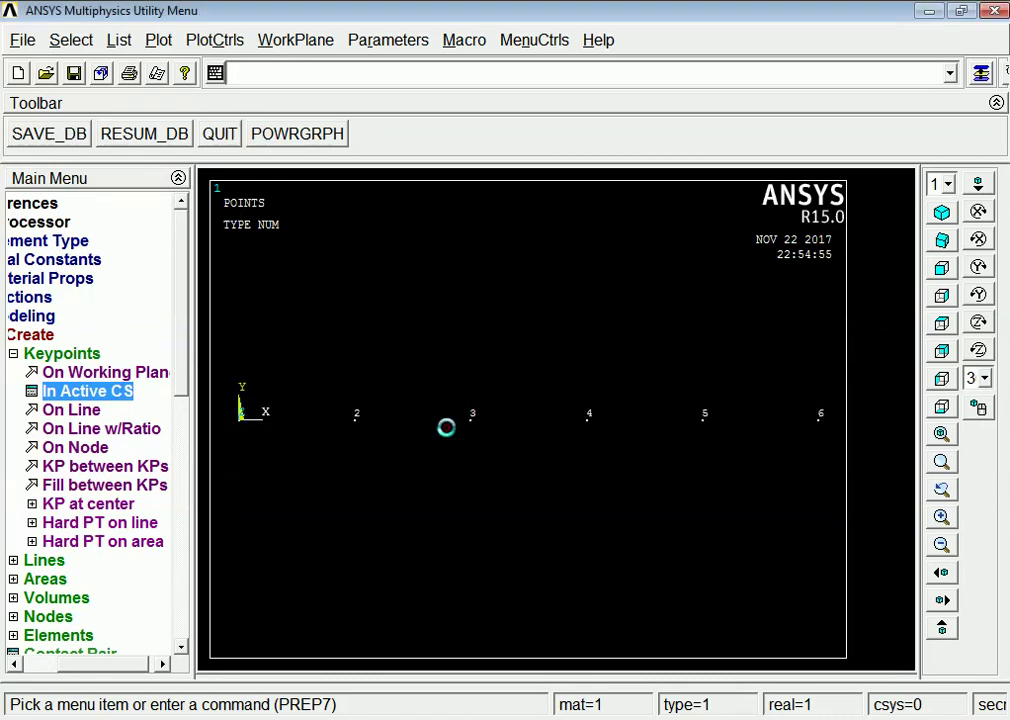
left_click_drag(582, 376, 521, 376)
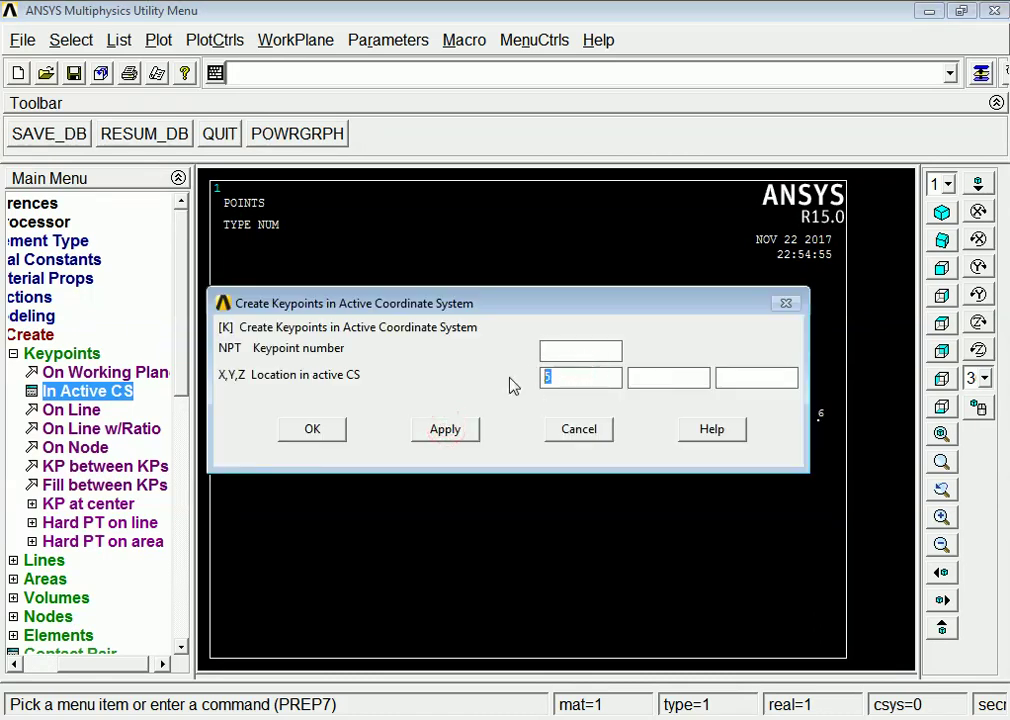
type("6")
left_click(329, 436)
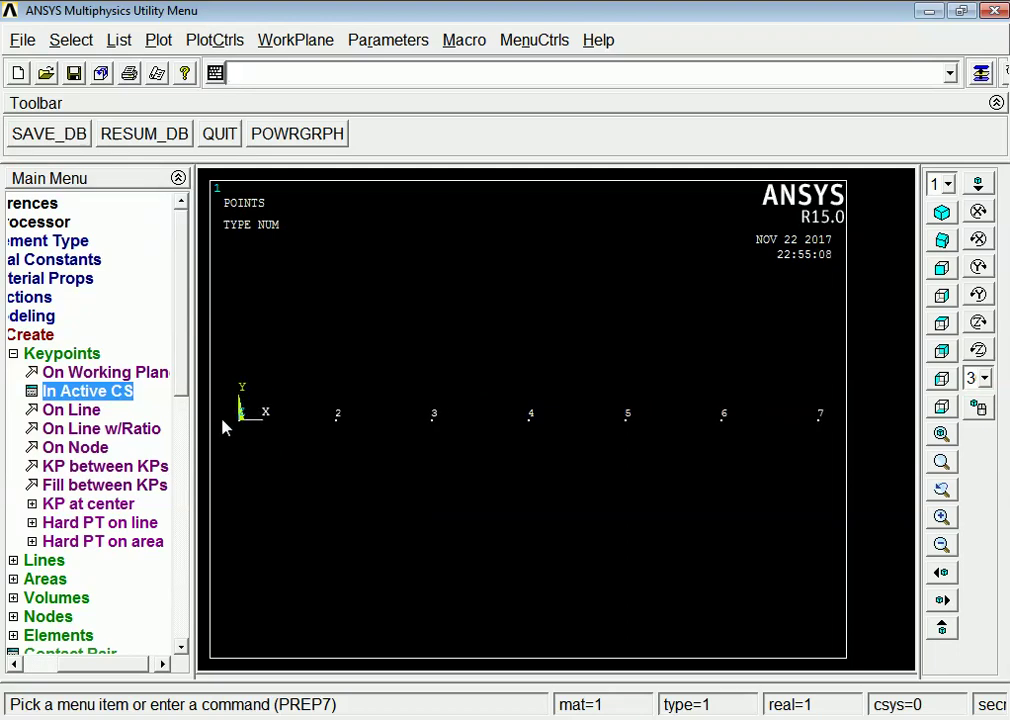
Switch to PowerPoint to examine the truss diagram's joints and dimensions, and return to ANSYS
mouse_move(385, 716)
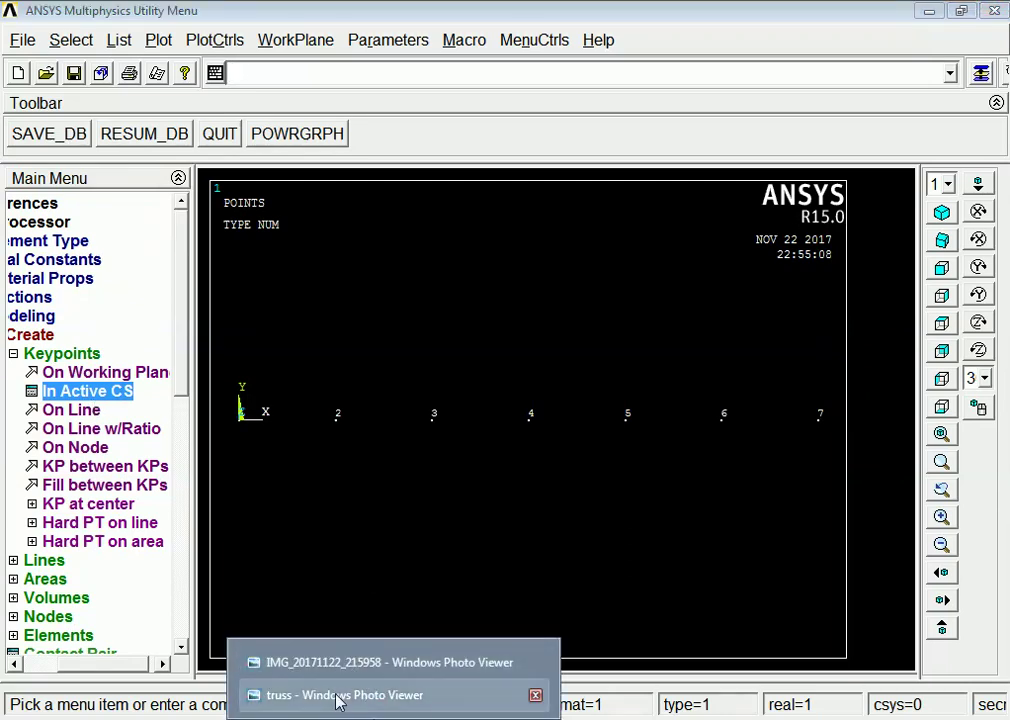
left_click(438, 713)
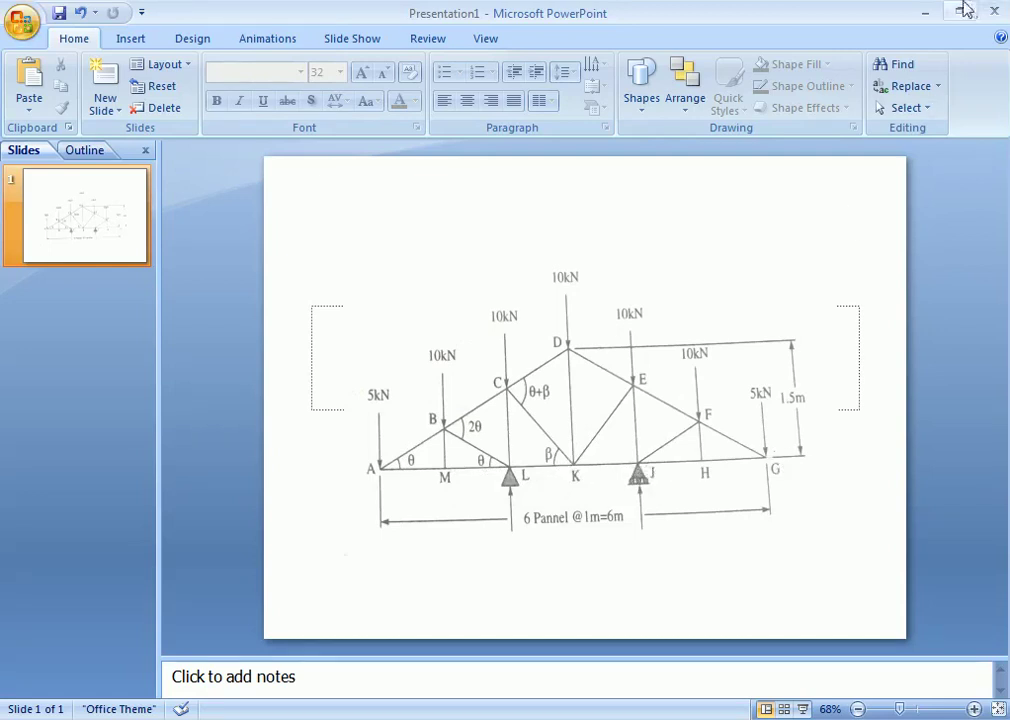
left_click(925, 13)
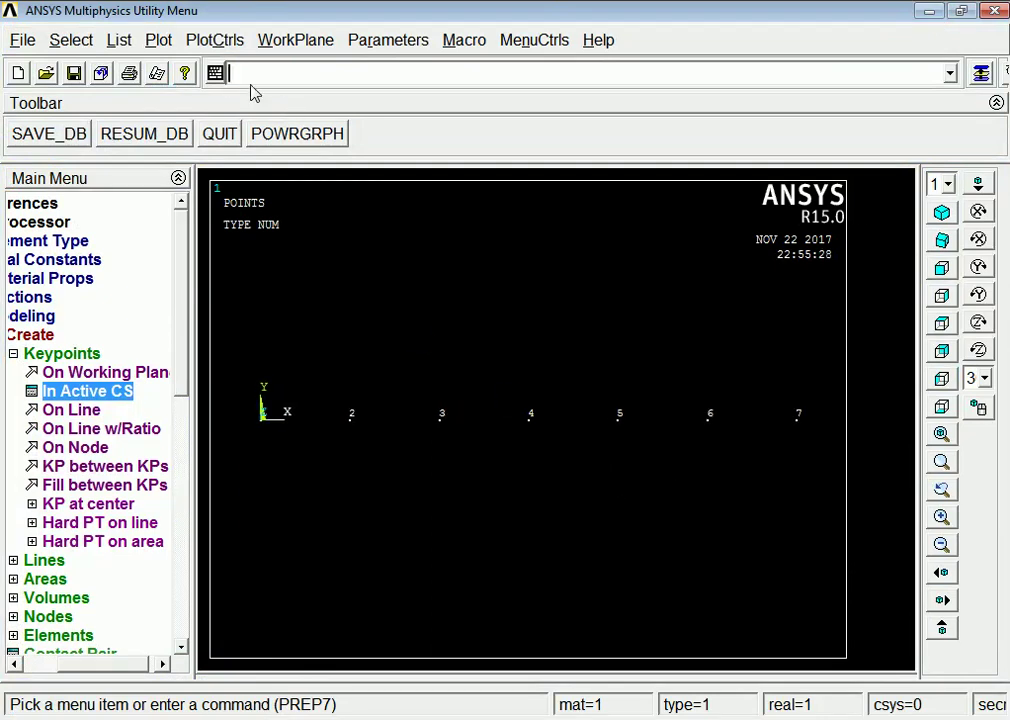
Turn on keypoint, line and node numbers in the plot numbering controls
left_click(214, 38)
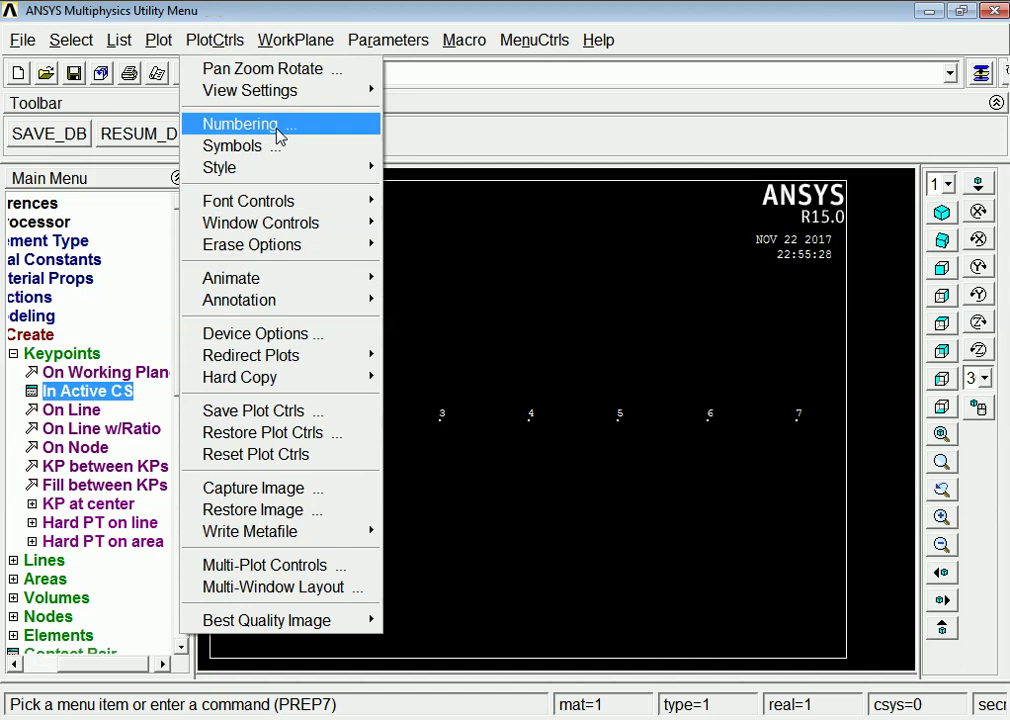
left_click(274, 125)
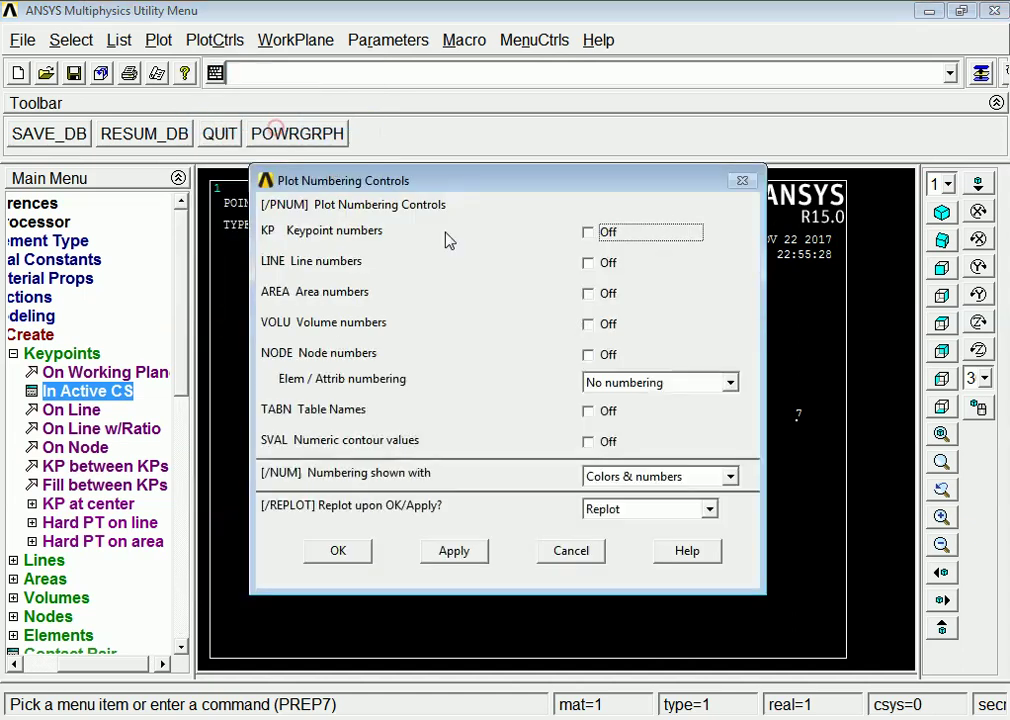
left_click(589, 263)
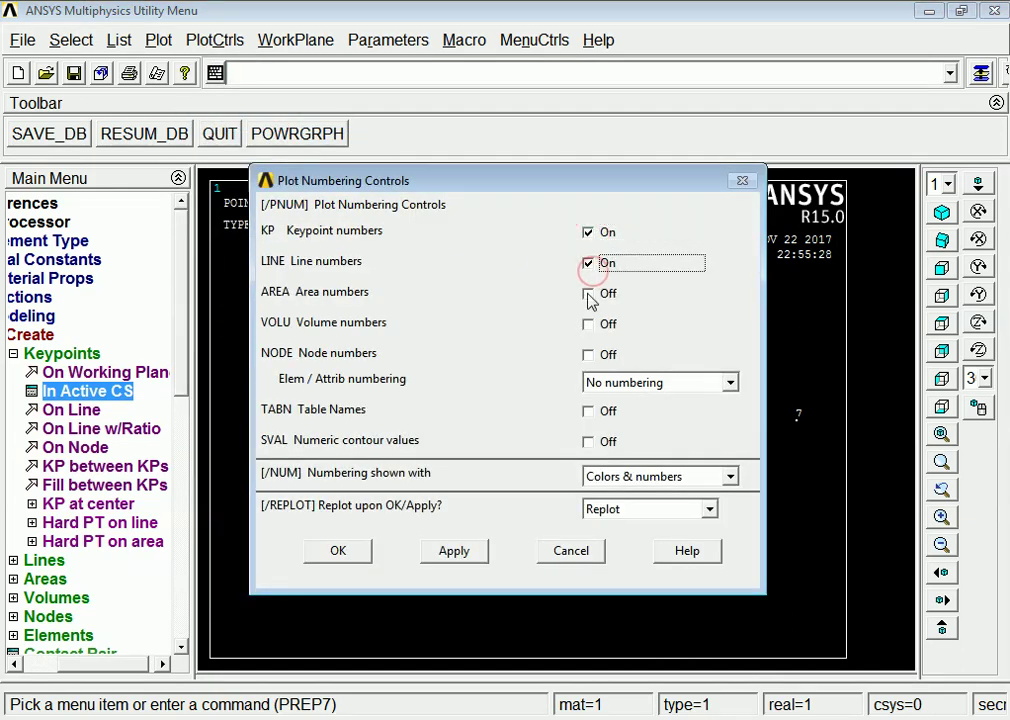
left_click(589, 356)
left_click(345, 553)
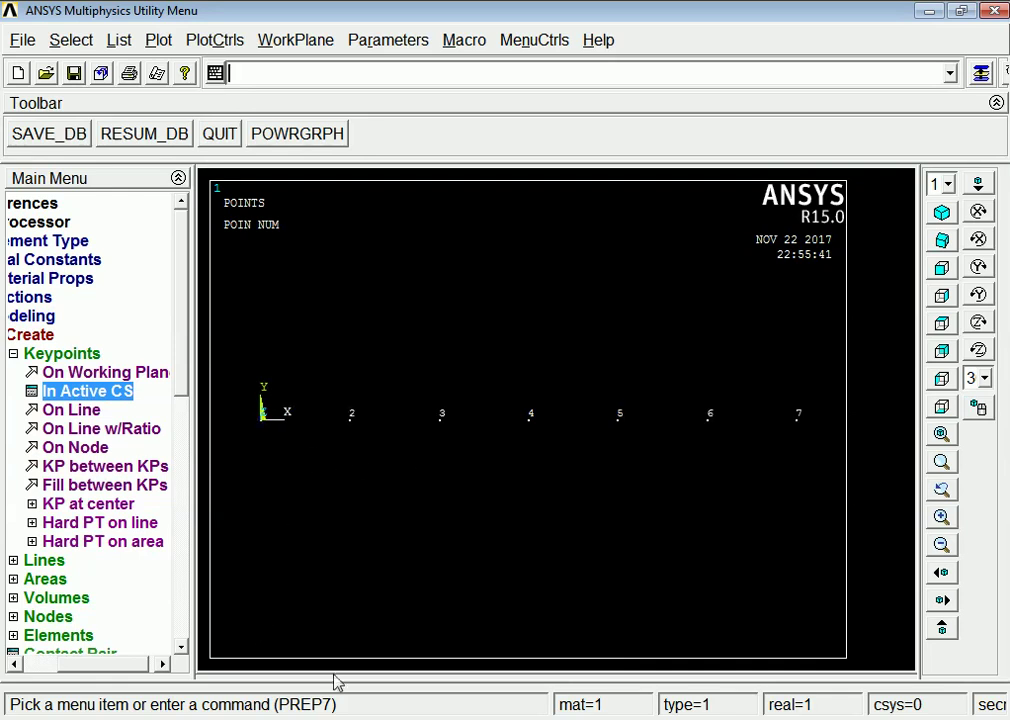
Check the truss diagram in PowerPoint and create the first top-chord keypoint at X 1, Y .5
key("alt+Tab")
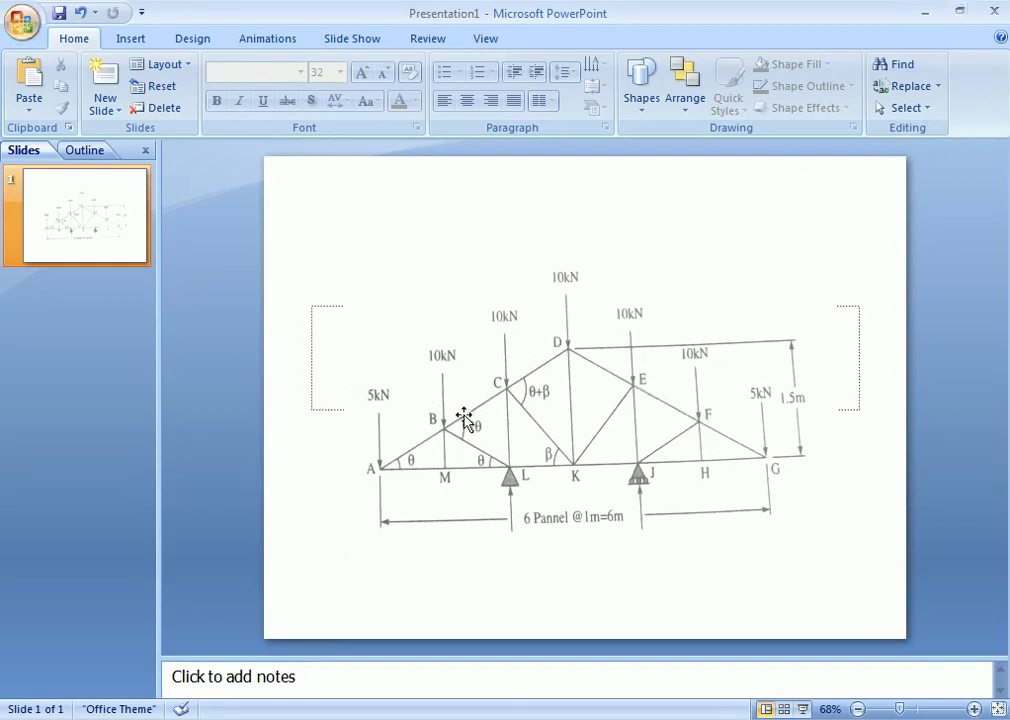
left_click(930, 13)
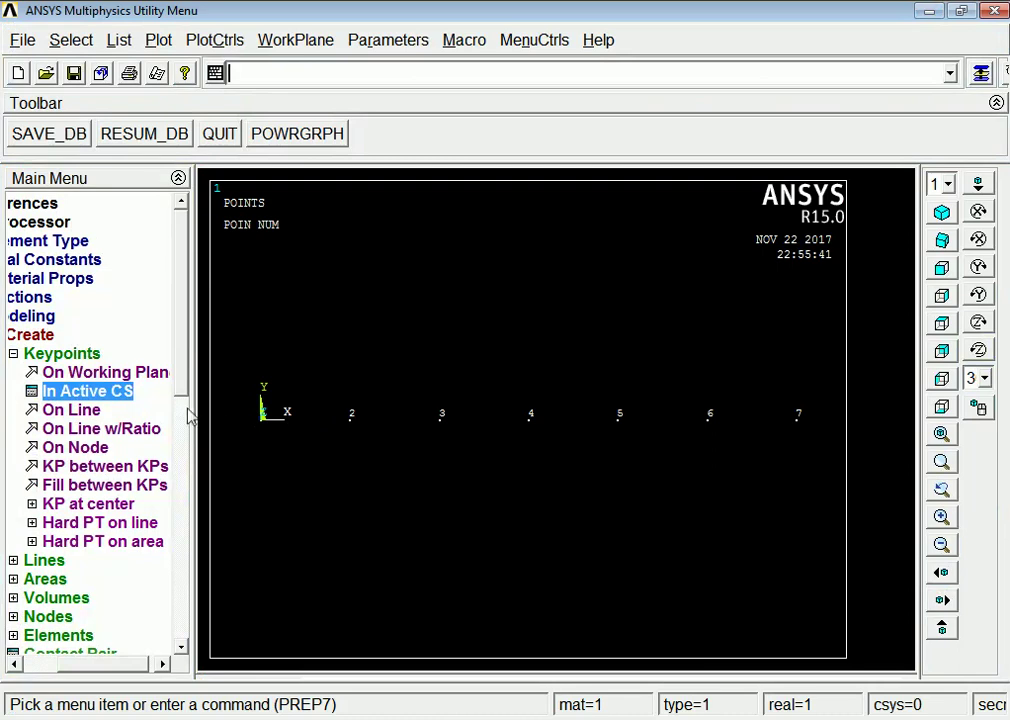
left_click(101, 396)
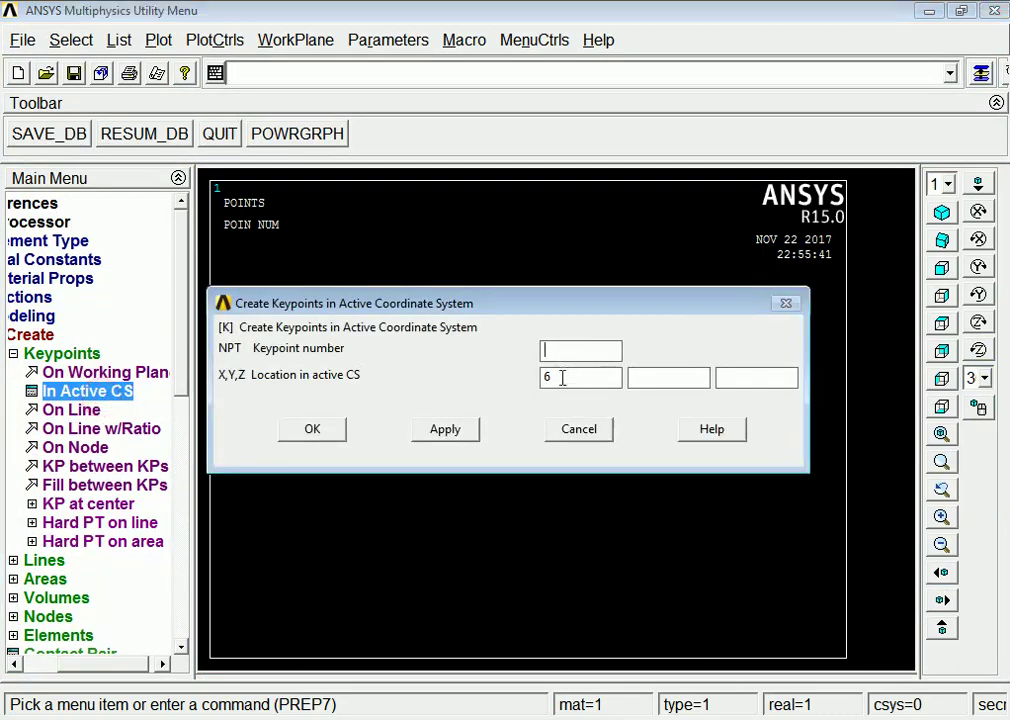
key("BackSpace")
type("1")
left_click(556, 379)
left_click(651, 378)
left_click(434, 441)
Create top-chord keypoints at X 2, Y 1 and at the apex X 3, Y 1.5
type("1")
key("shift+Home")
double_click(655, 386)
type("1")
left_click(463, 430)
type("3")
left_click(645, 378)
type("1.5")
left_click(437, 436)
Create the remaining top-chord keypoints at X 4, Y 1 and X 5, Y .5, and finish keypoint creation
double_click(565, 378)
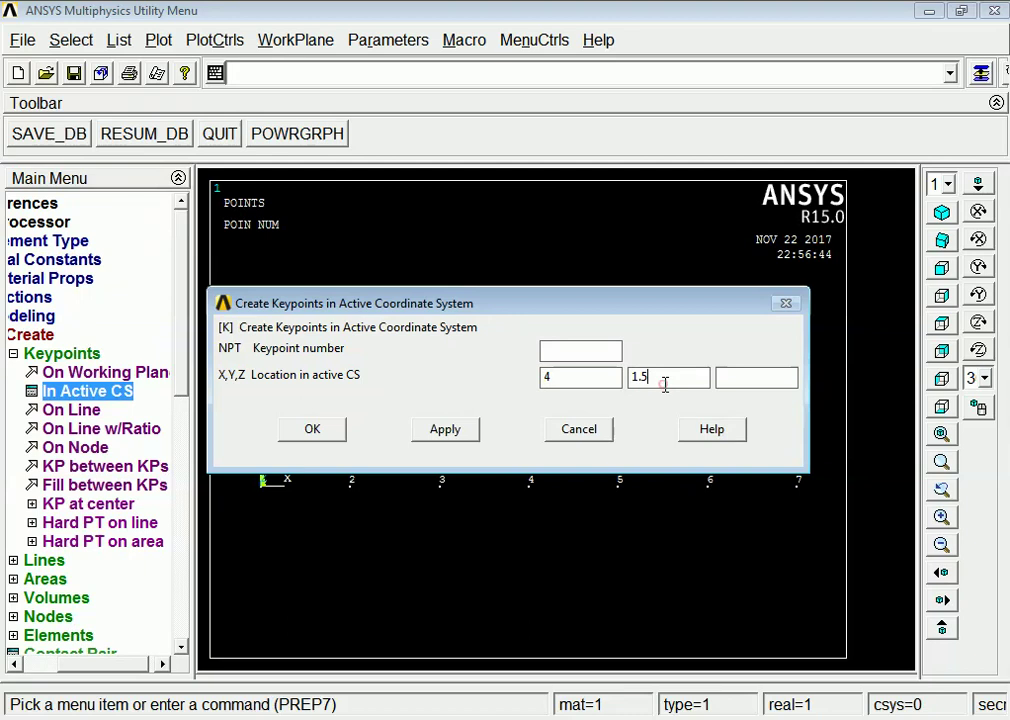
key("BackSpace")
key("BackSpace")
left_click(462, 443)
left_click_drag(574, 379, 525, 380)
key("BackSpace")
type("5")
left_click(630, 377)
type(".5")
left_click(310, 430)
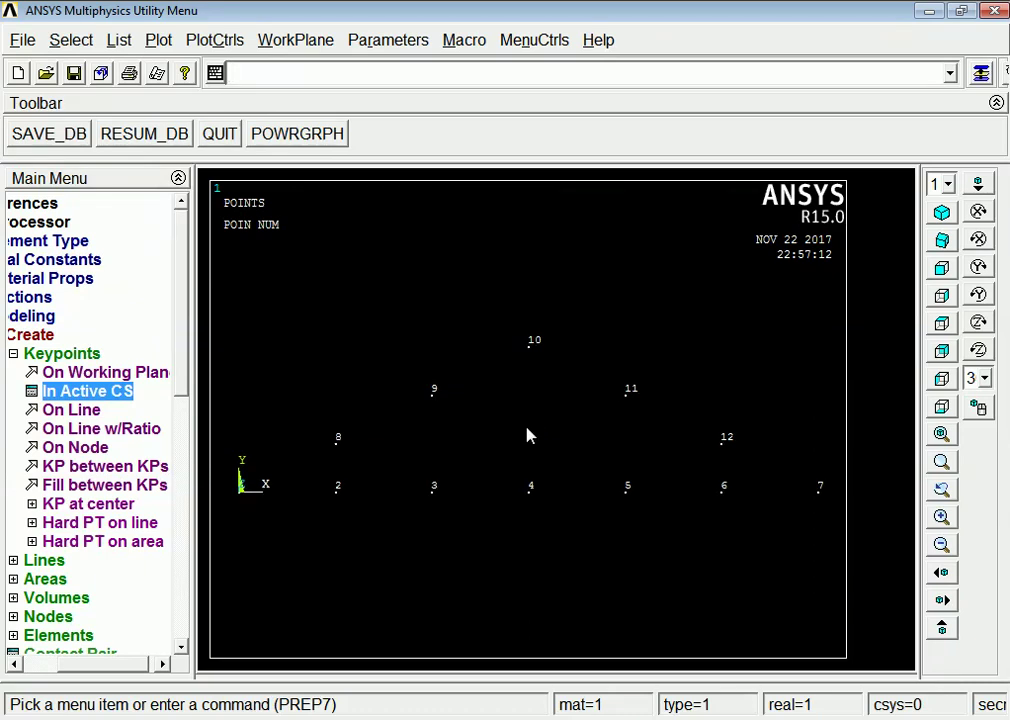
Check the truss diagram in PowerPoint and create straight bottom-chord lines between keypoints 1 and 2 and between keypoints 2 and 3
left_click(14, 354)
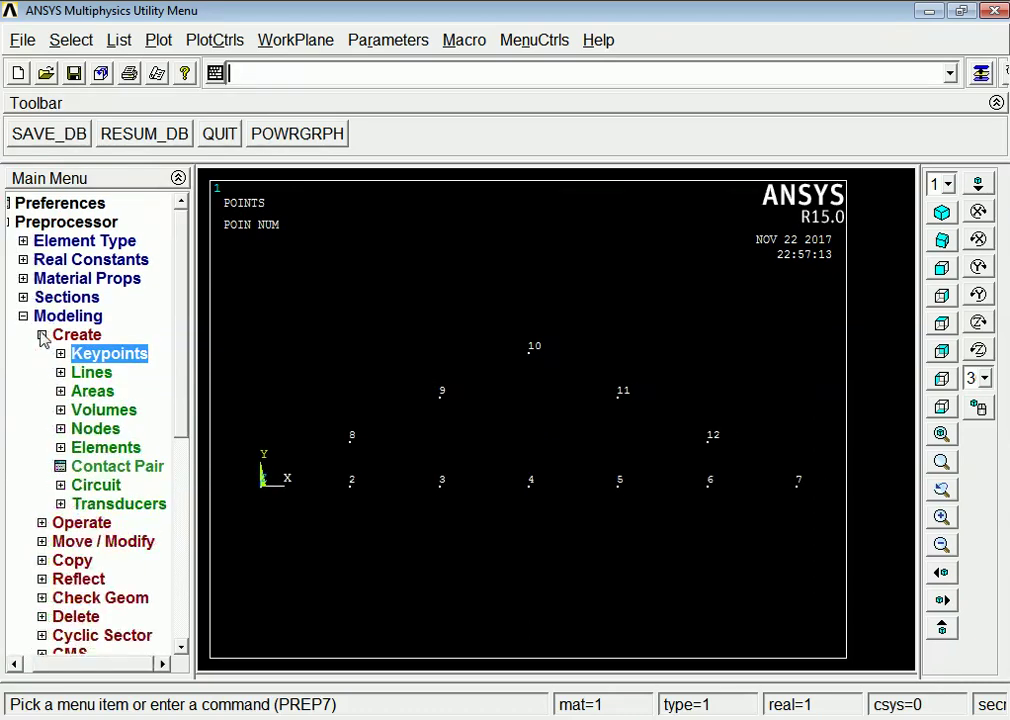
left_click(42, 335)
left_click(42, 335)
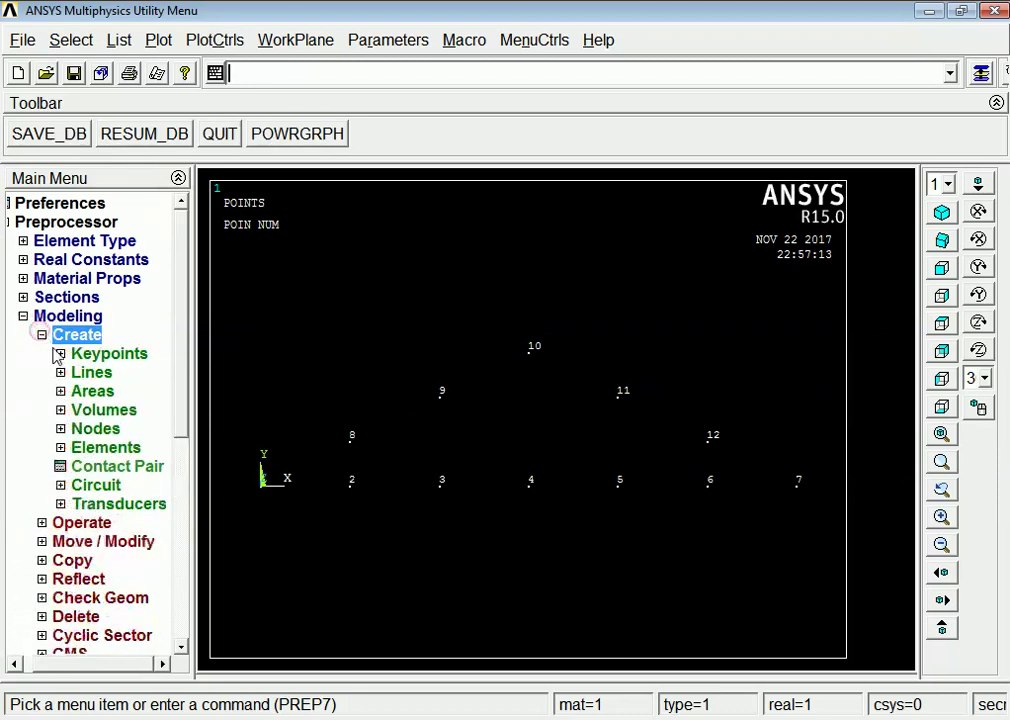
left_click(61, 372)
left_click(82, 392)
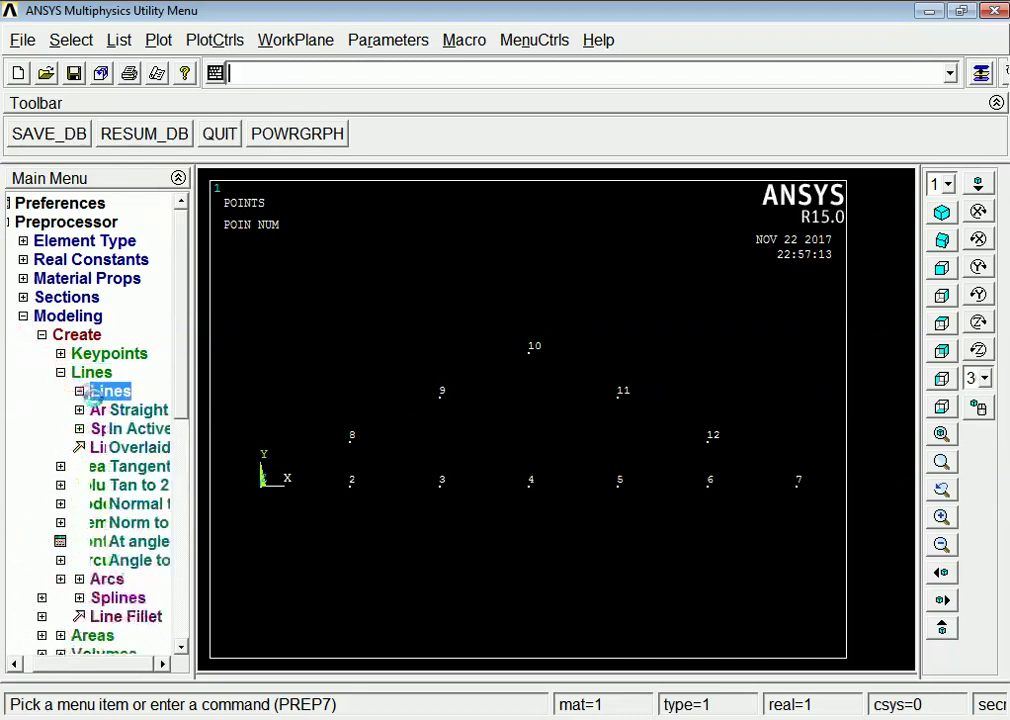
left_click(100, 408)
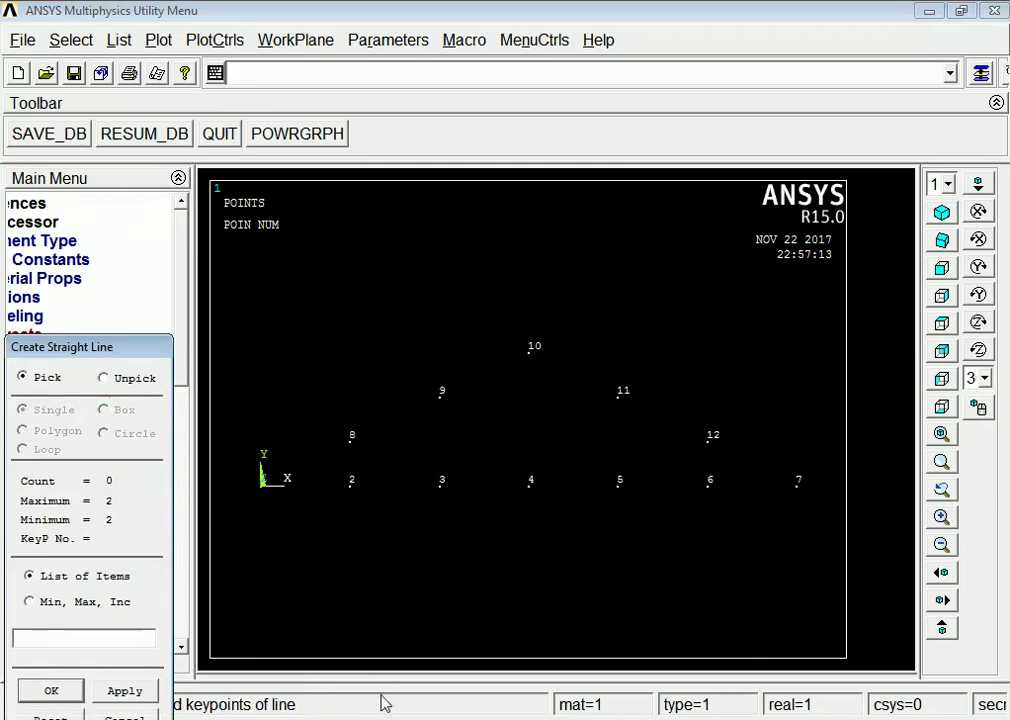
left_click(392, 717)
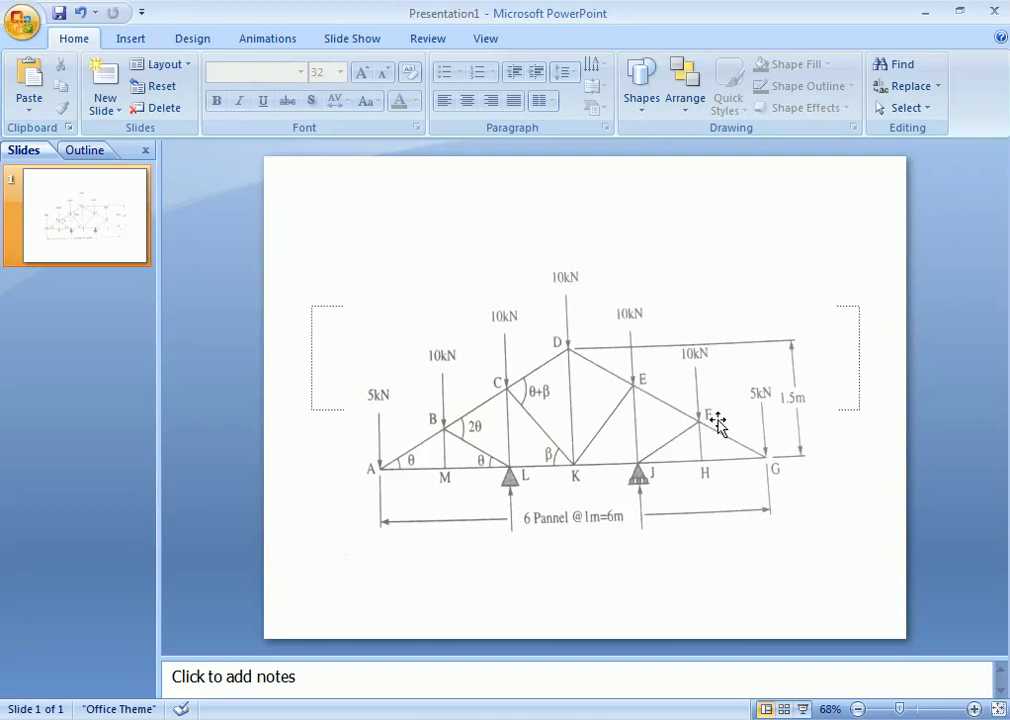
left_click(928, 12)
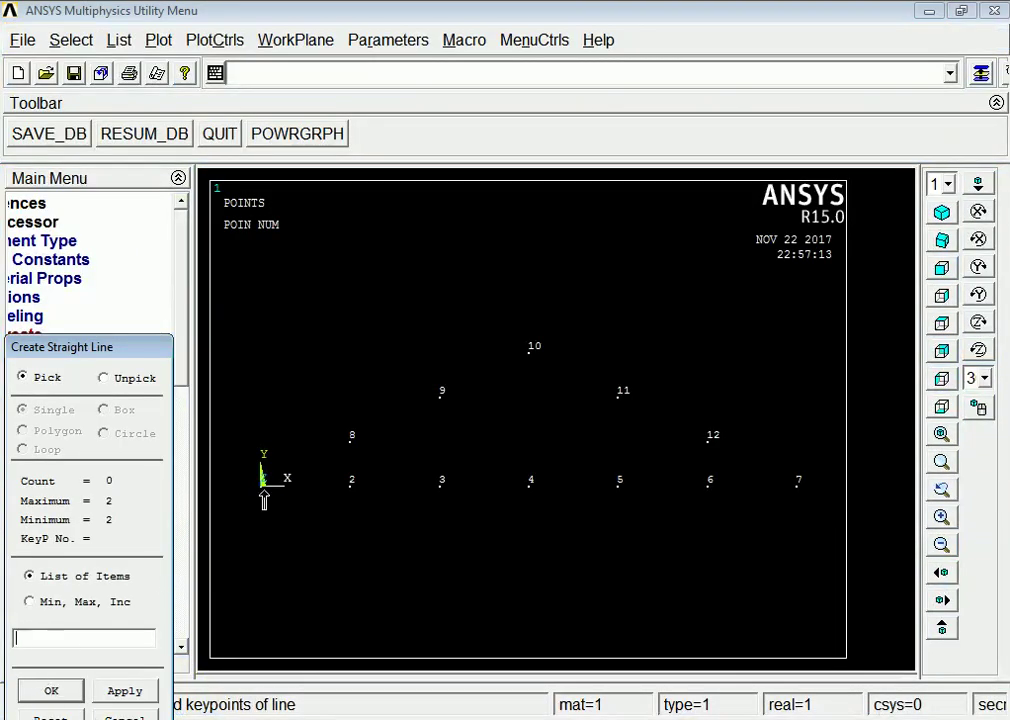
left_click(345, 485)
left_click(356, 492)
left_click(443, 489)
left_click(446, 490)
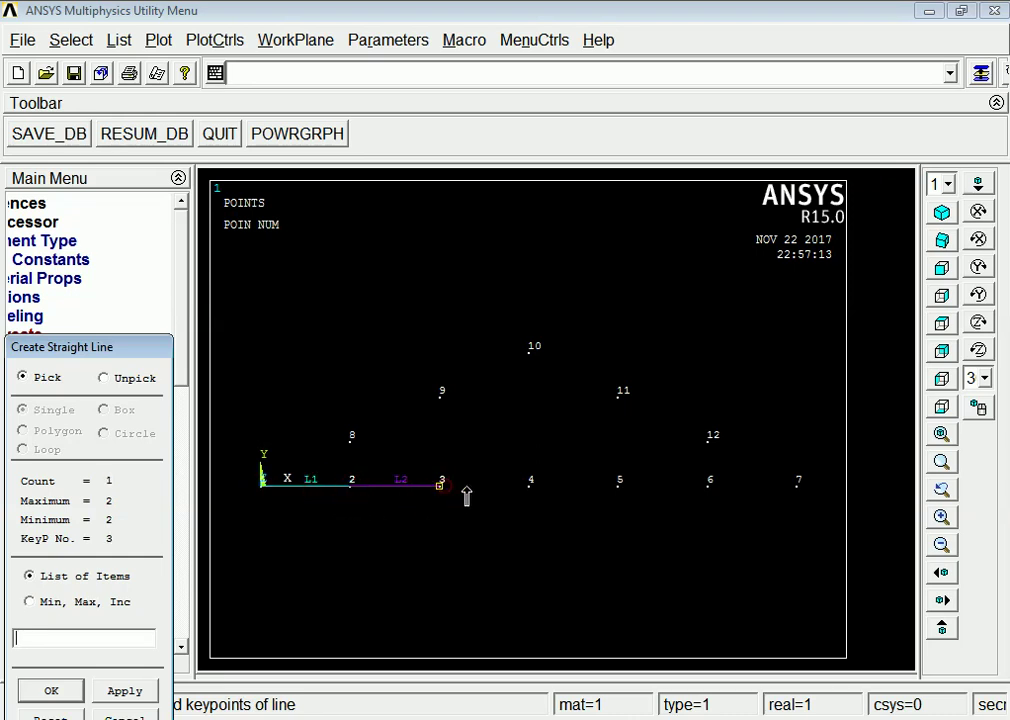
Create the remaining straight bottom-chord lines from keypoint 3 through keypoints 4, 5 and 6 to keypoint 7
left_click(533, 492)
left_click(535, 495)
left_click(606, 493)
left_click(617, 494)
left_click(699, 489)
left_click(712, 492)
left_click(796, 487)
Create the rising top-chord lines from keypoint 1 through keypoints 8 and 9 to the apex keypoint 10
left_click(265, 483)
left_click(350, 441)
left_click(350, 443)
left_click(441, 394)
left_click(442, 396)
left_click(528, 352)
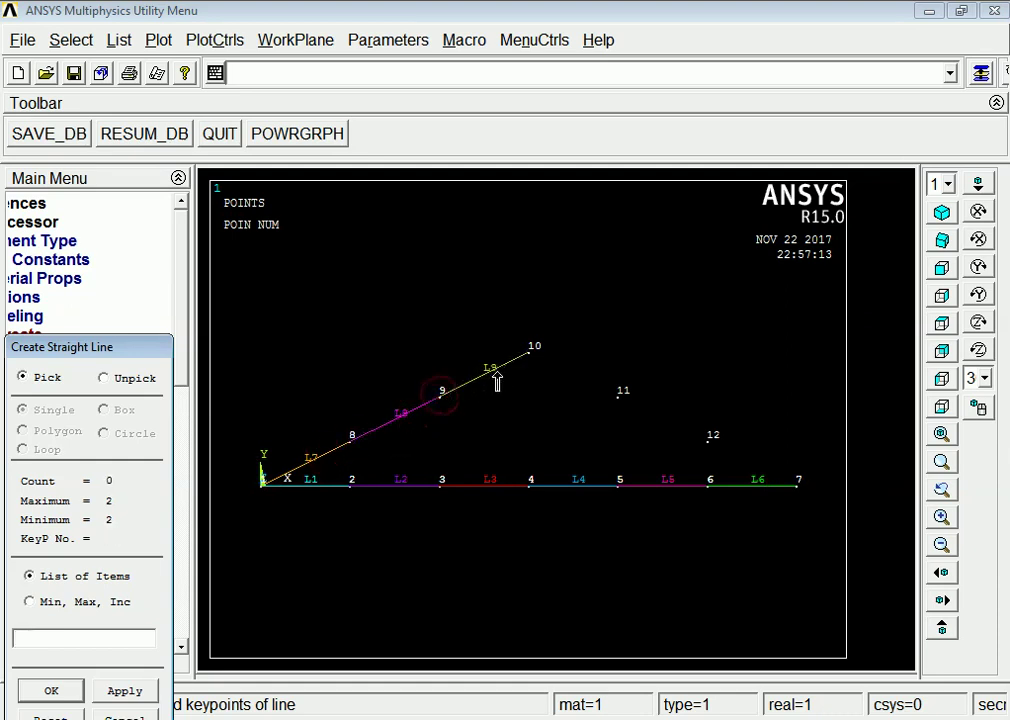
Create the descending top-chord lines from keypoint 10 through keypoints 11 and 12 to keypoint 7
left_click(528, 353)
left_click(618, 396)
left_click(617, 398)
left_click(708, 440)
left_click(708, 441)
left_click(795, 481)
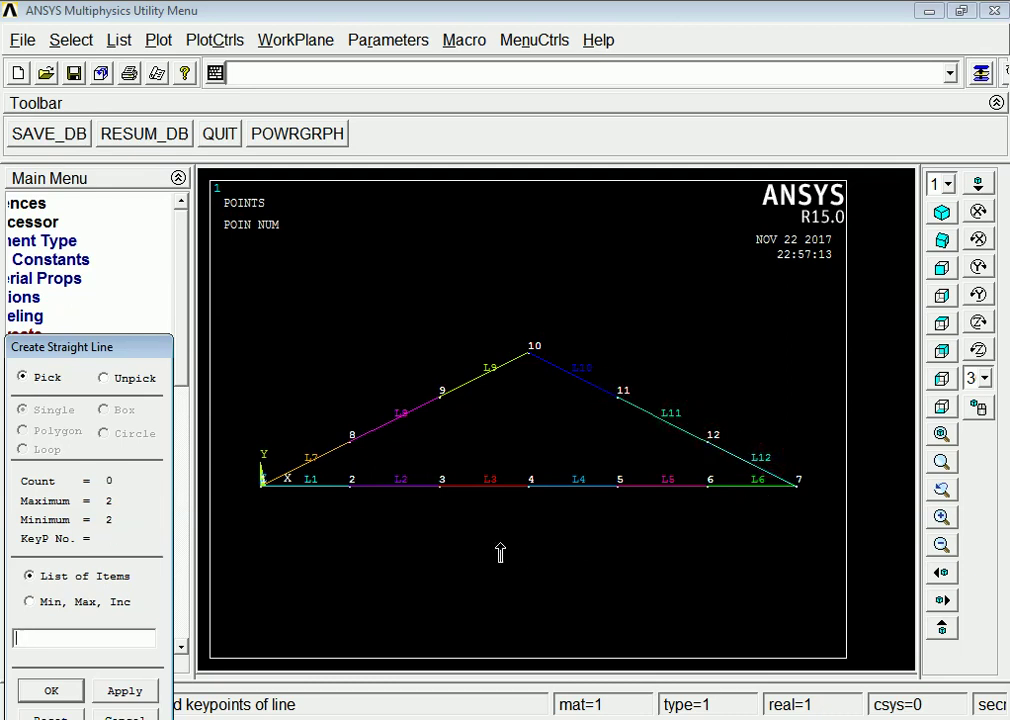
Create the five vertical truss members between keypoints 8 and 2, 9 and 3, 10 and 4, 11 and 5, and 12 and 6
left_click(351, 440)
left_click(352, 481)
left_click(442, 478)
left_click(530, 354)
left_click(532, 468)
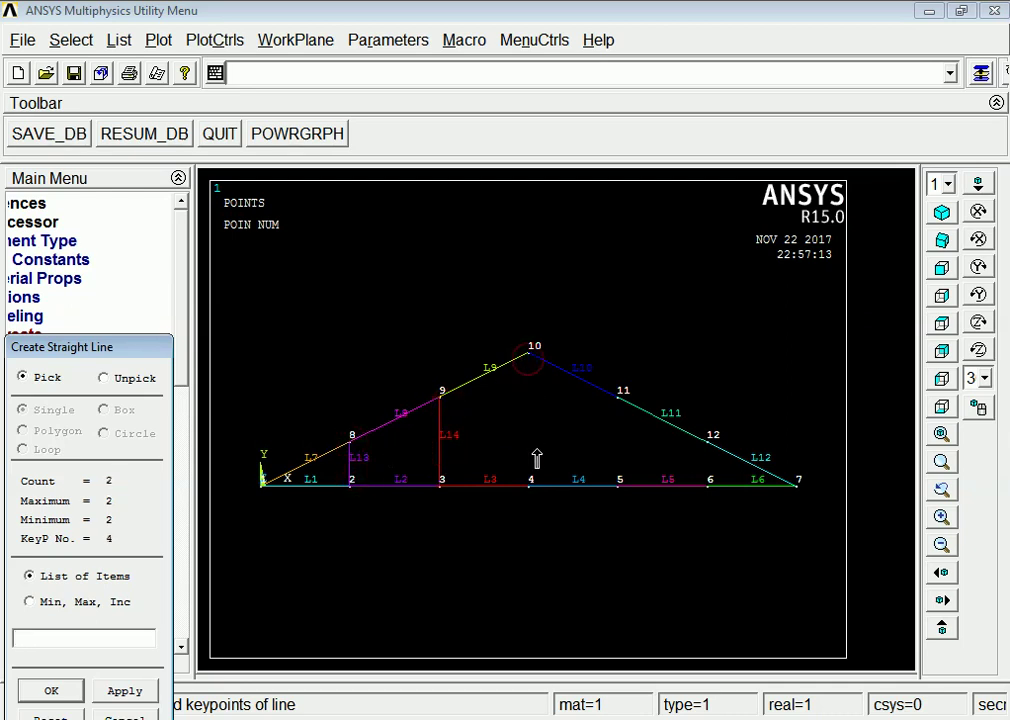
left_click(616, 402)
left_click(620, 472)
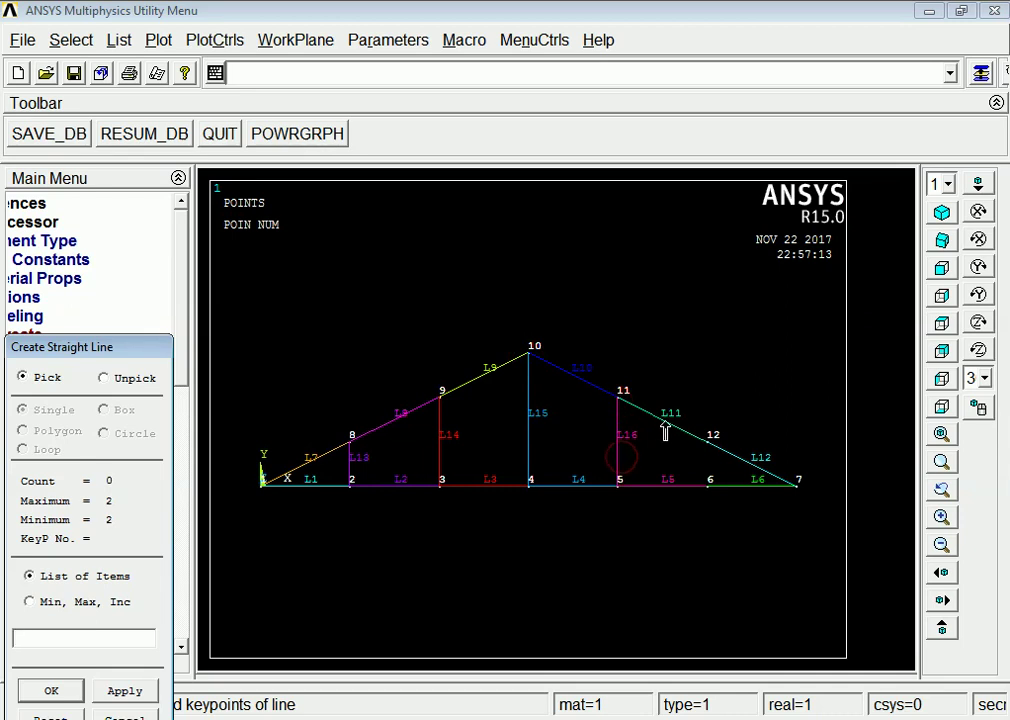
left_click(710, 441)
left_click(715, 488)
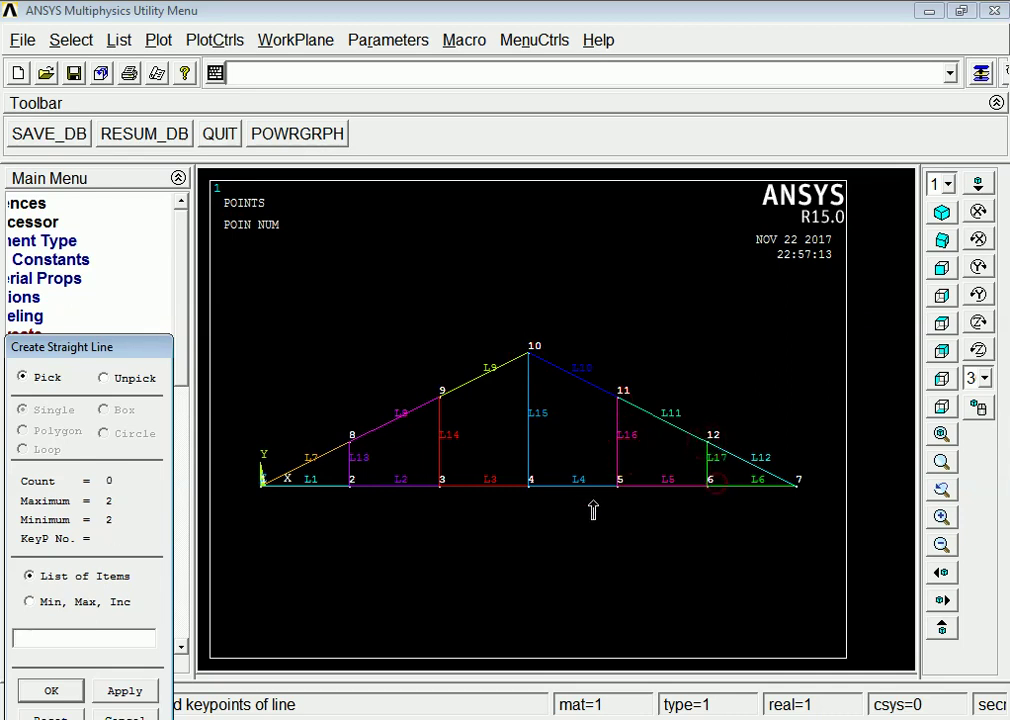
Create the diagonal members between keypoints 3 and 8, 4 and 9, 4 and 11, and 5 and 12, and finish line creation
left_click(440, 488)
left_click(351, 440)
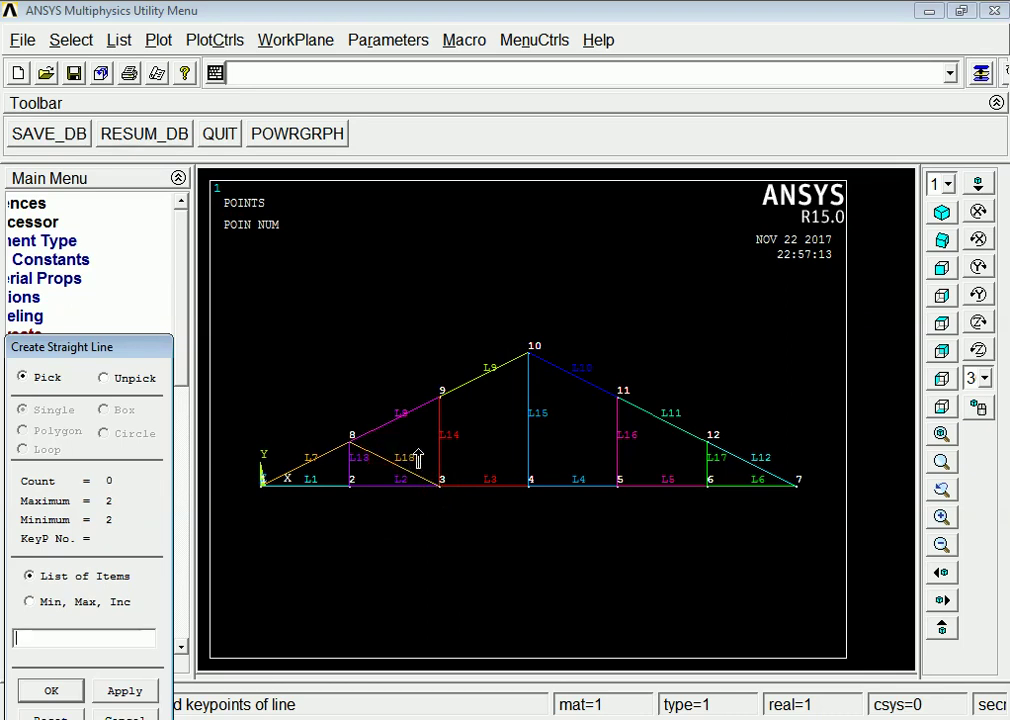
left_click(529, 488)
left_click(441, 400)
left_click(530, 489)
left_click(617, 400)
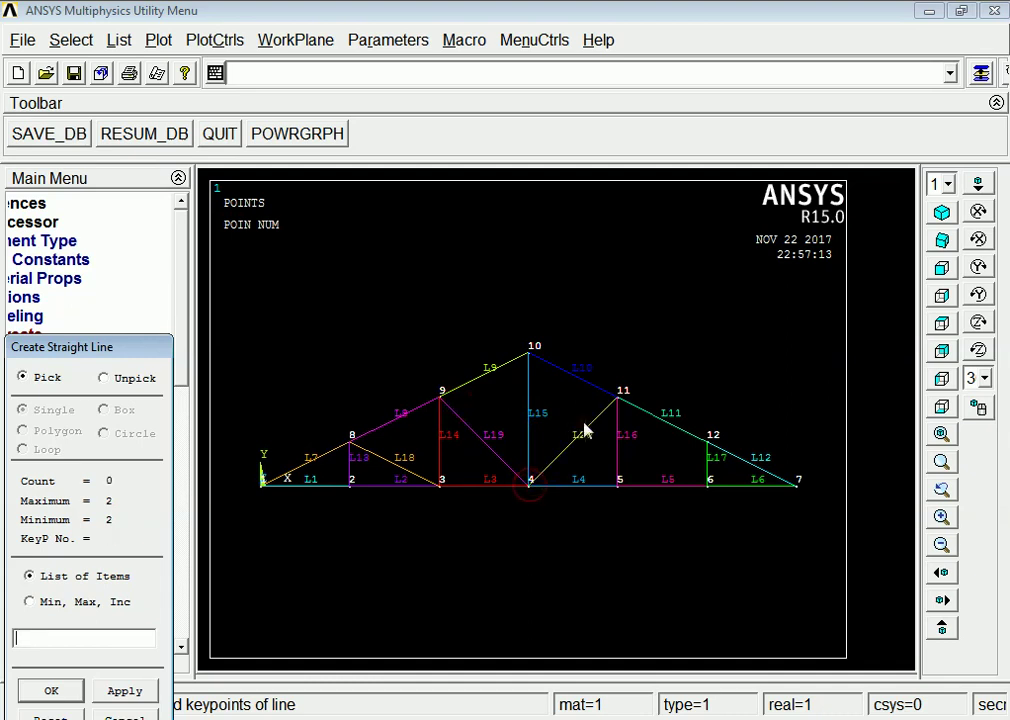
left_click(622, 491)
left_click(703, 455)
left_click_drag(110, 349, 112, 172)
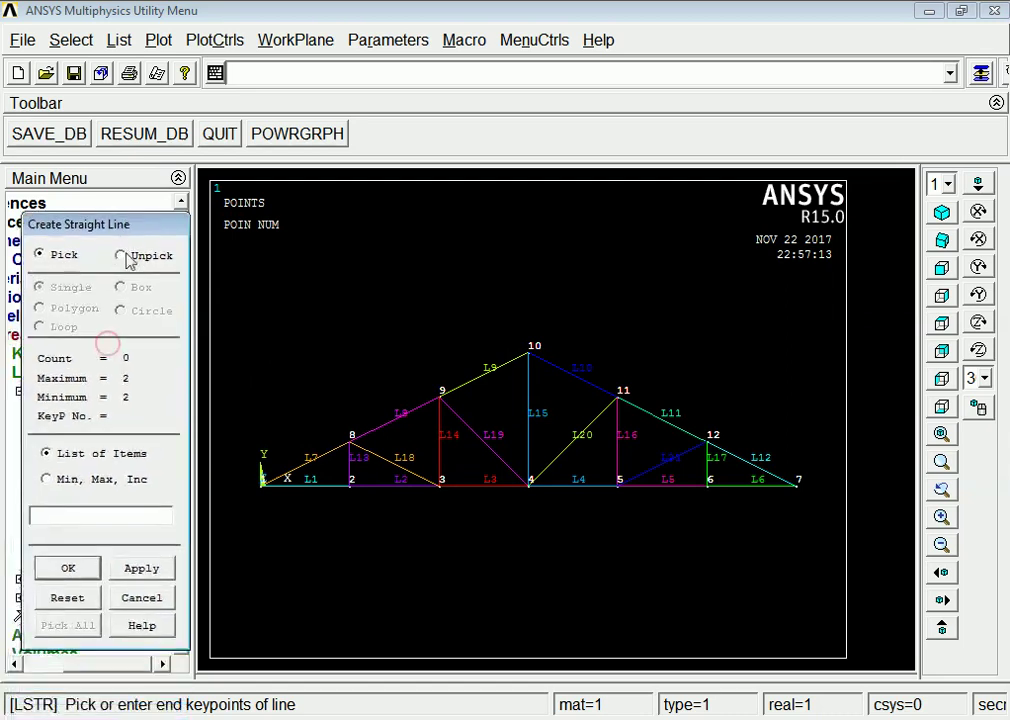
left_click(66, 568)
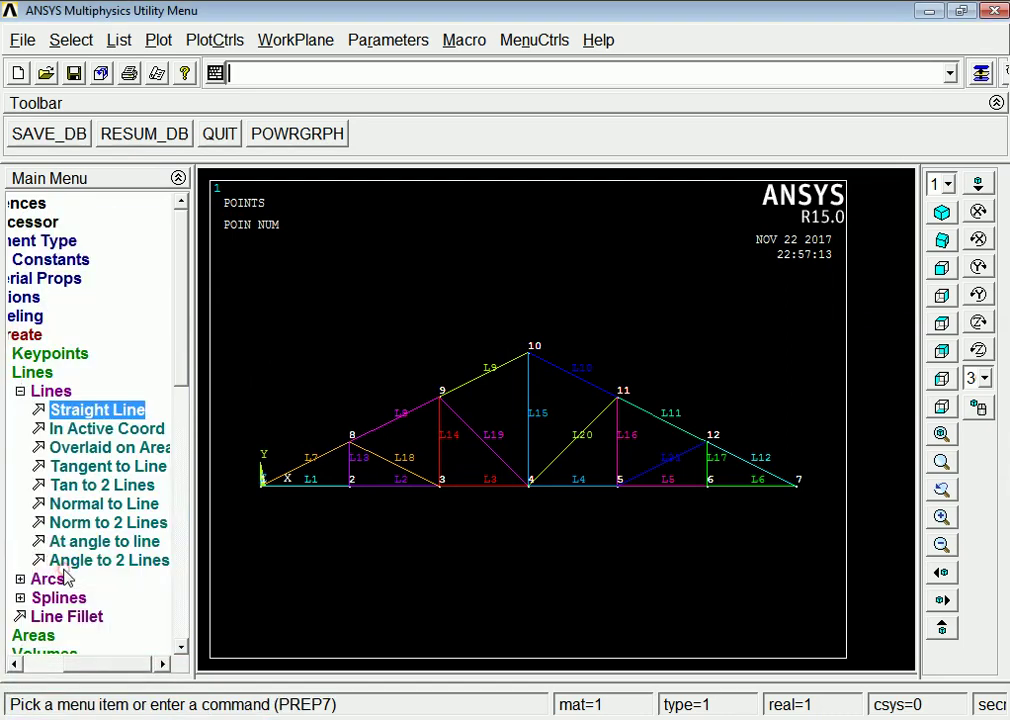
Start assigning element sizes to lines with the MeshTool and pick all truss lines
left_click(20, 391)
left_click(42, 337)
left_click(42, 338)
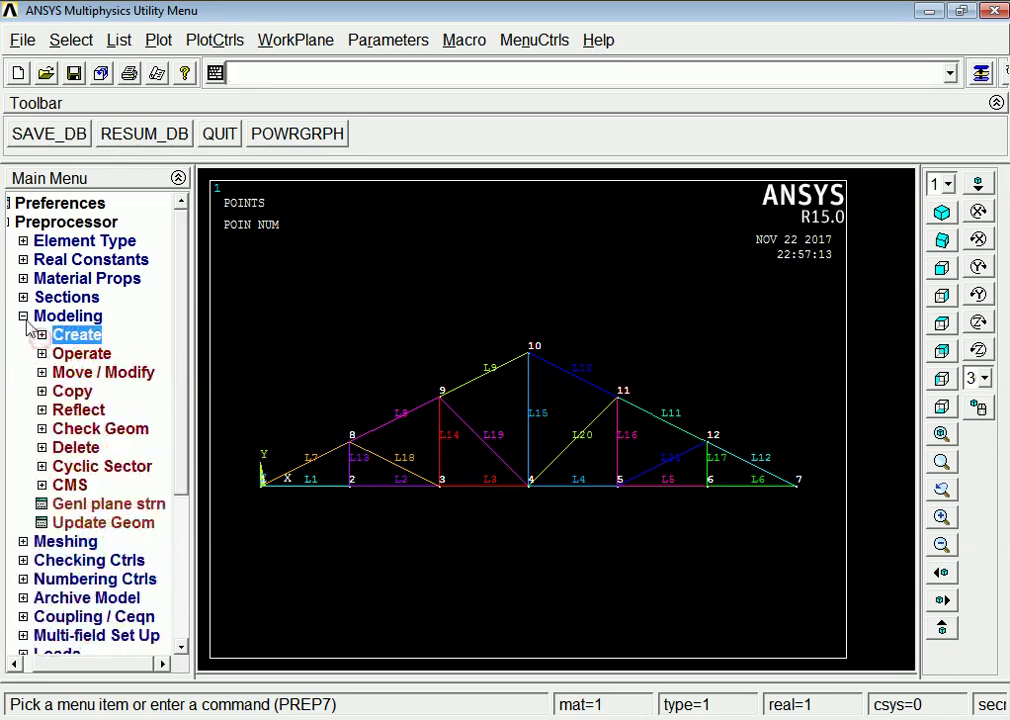
left_click(30, 317)
left_click(47, 336)
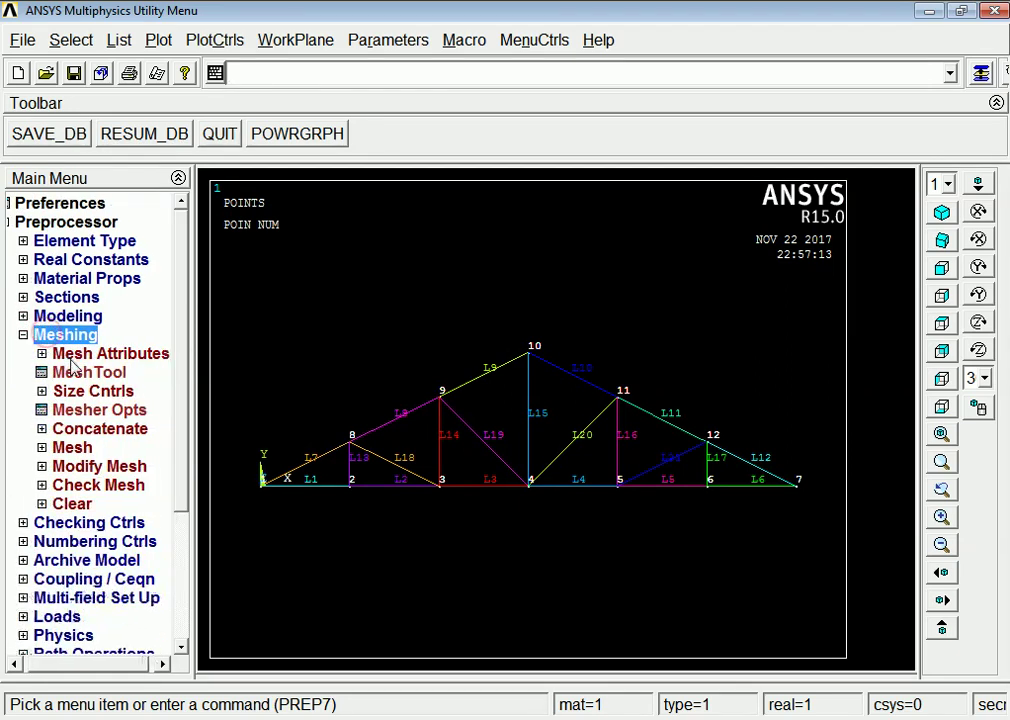
left_click(80, 372)
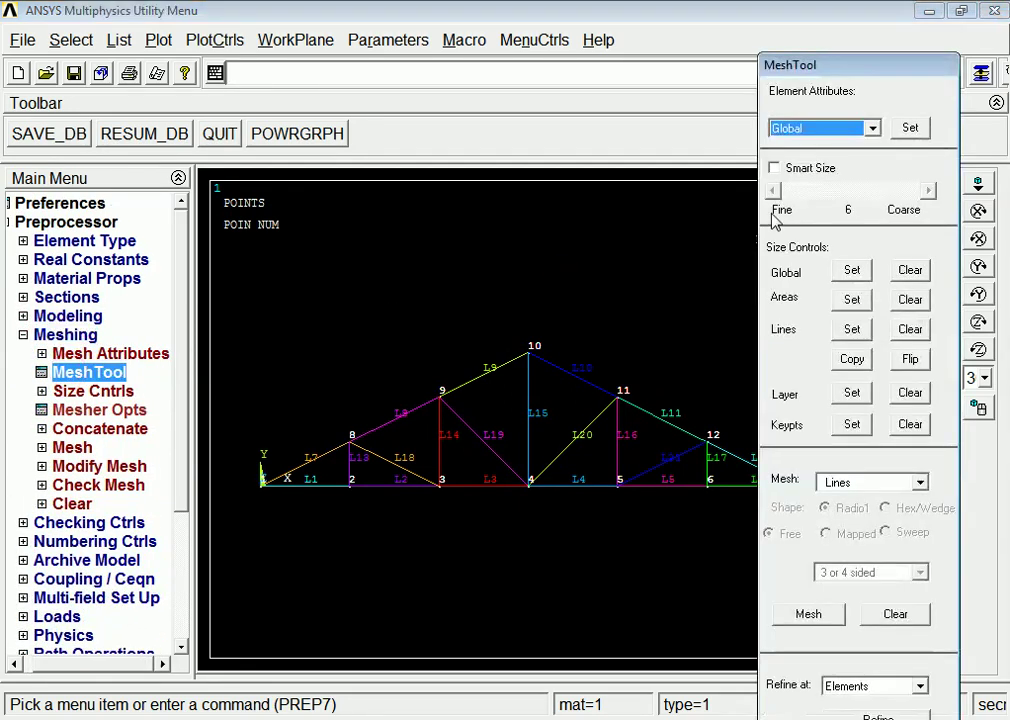
left_click(852, 331)
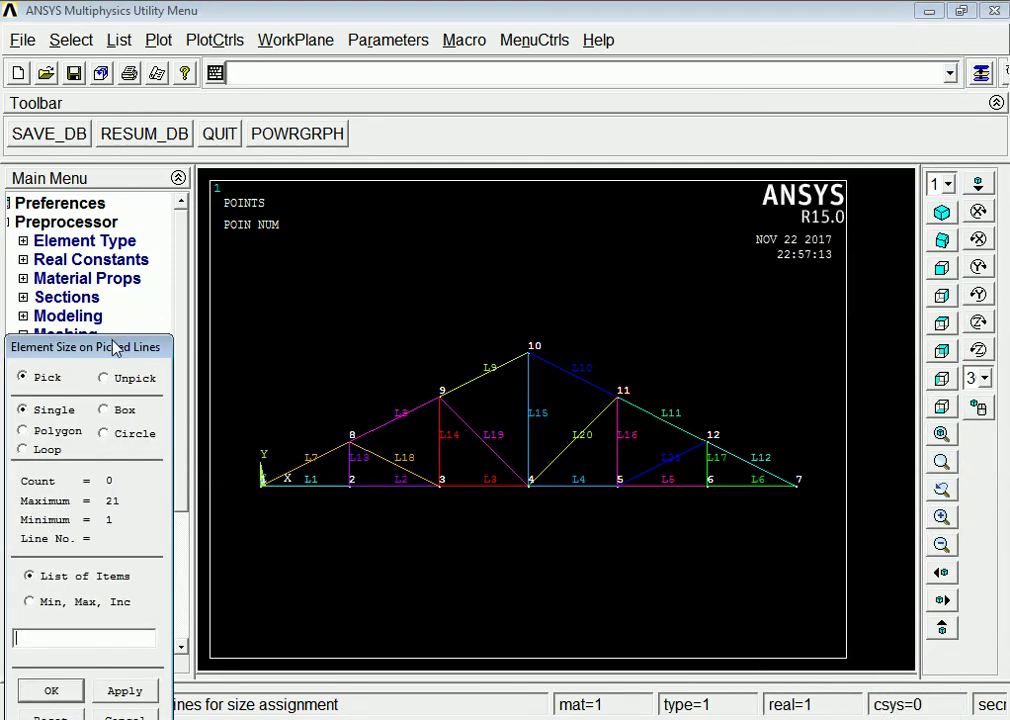
left_click_drag(114, 346, 141, 227)
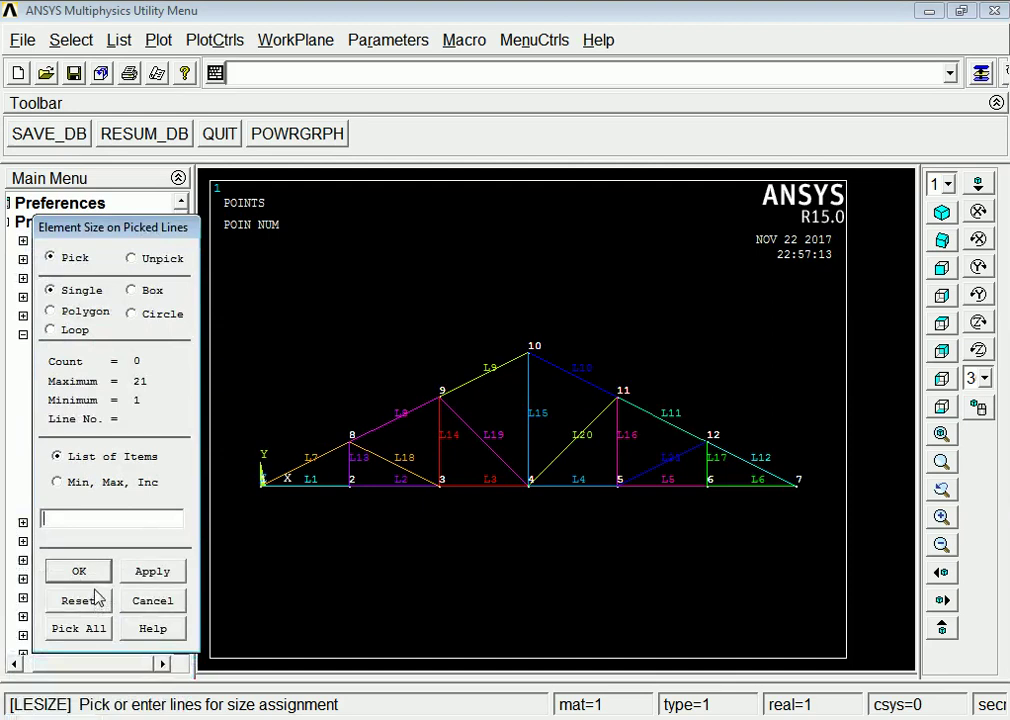
left_click(80, 635)
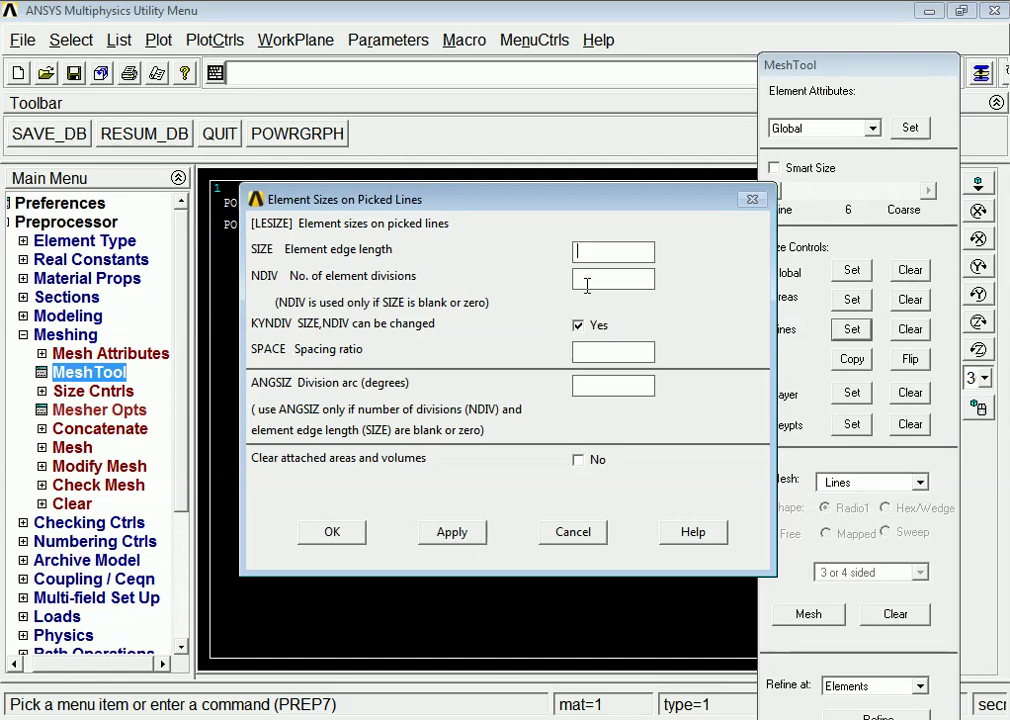
left_click(812, 717)
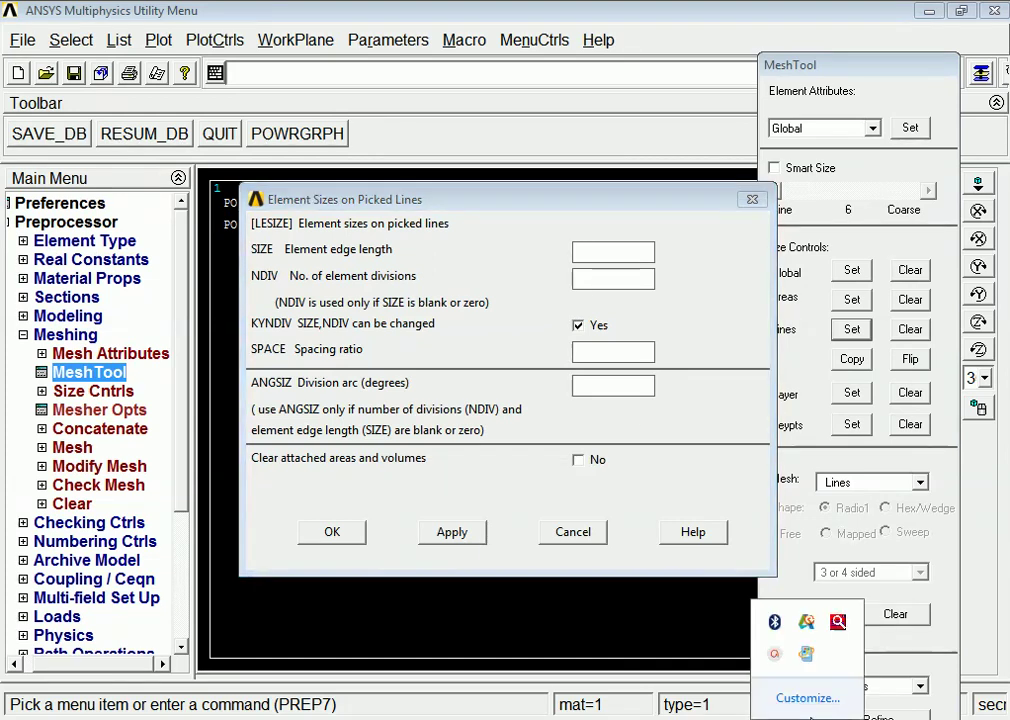
left_click(774, 655)
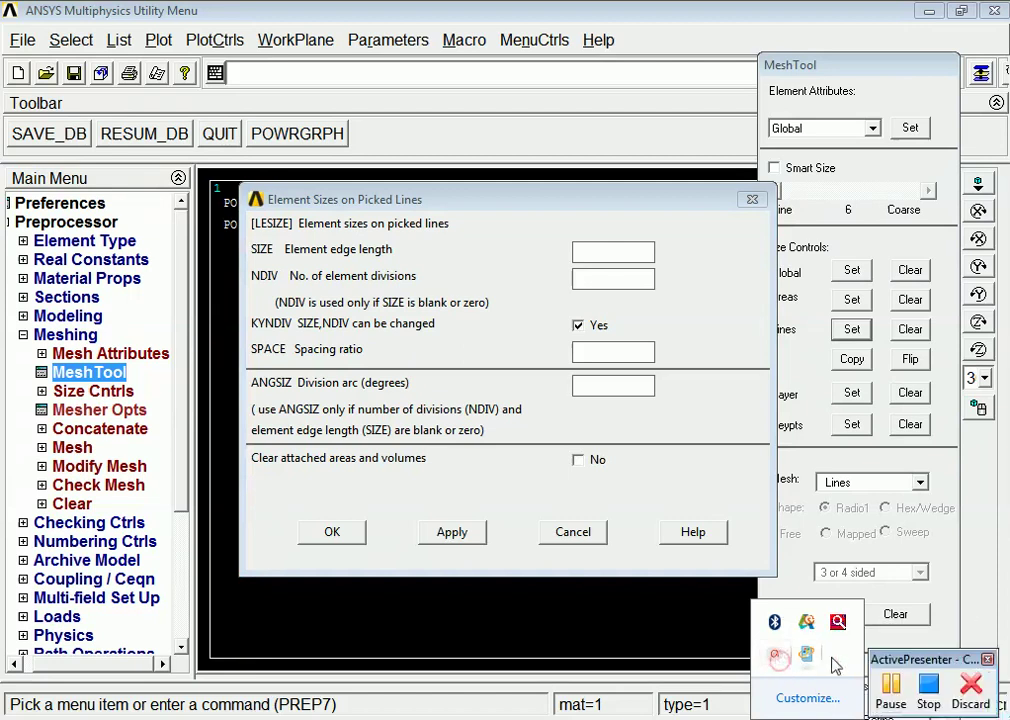
left_click(889, 688)
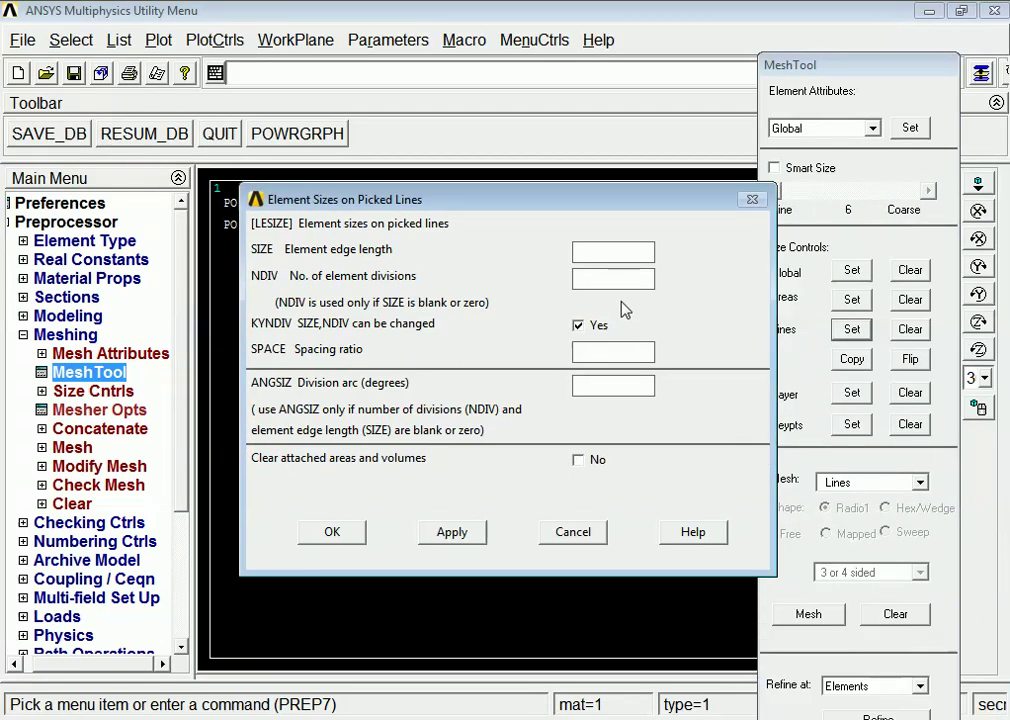
Set the number of element divisions on the picked lines to 1 and apply the sizing
left_click(594, 281)
type("1")
left_click(332, 537)
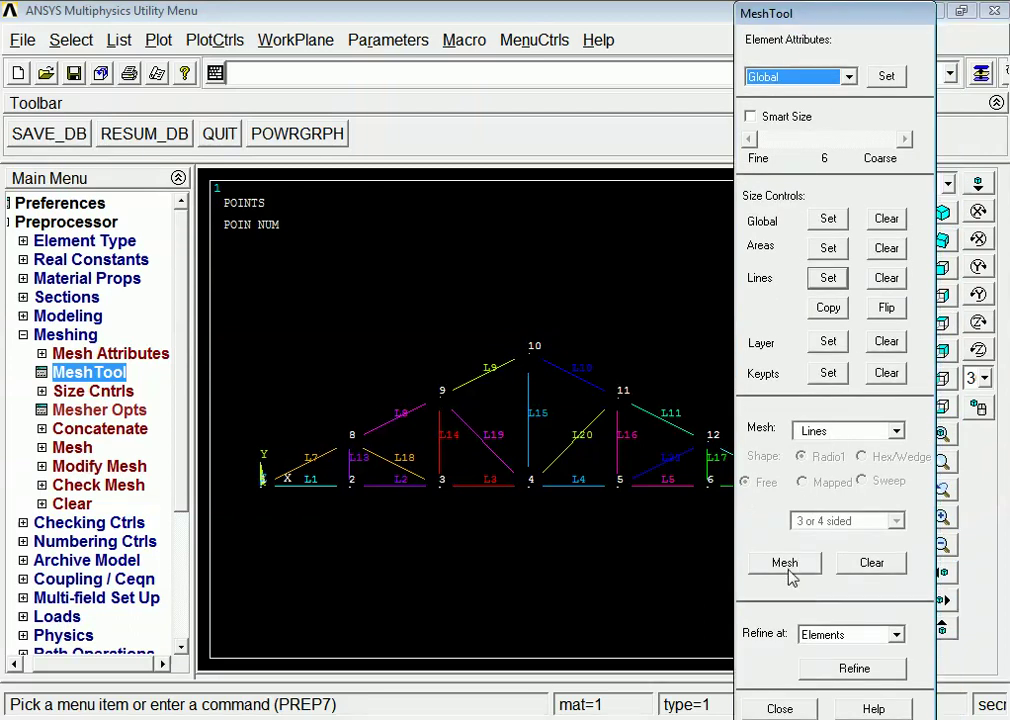
Mesh all of the truss lines and close the MeshTool
left_click(786, 563)
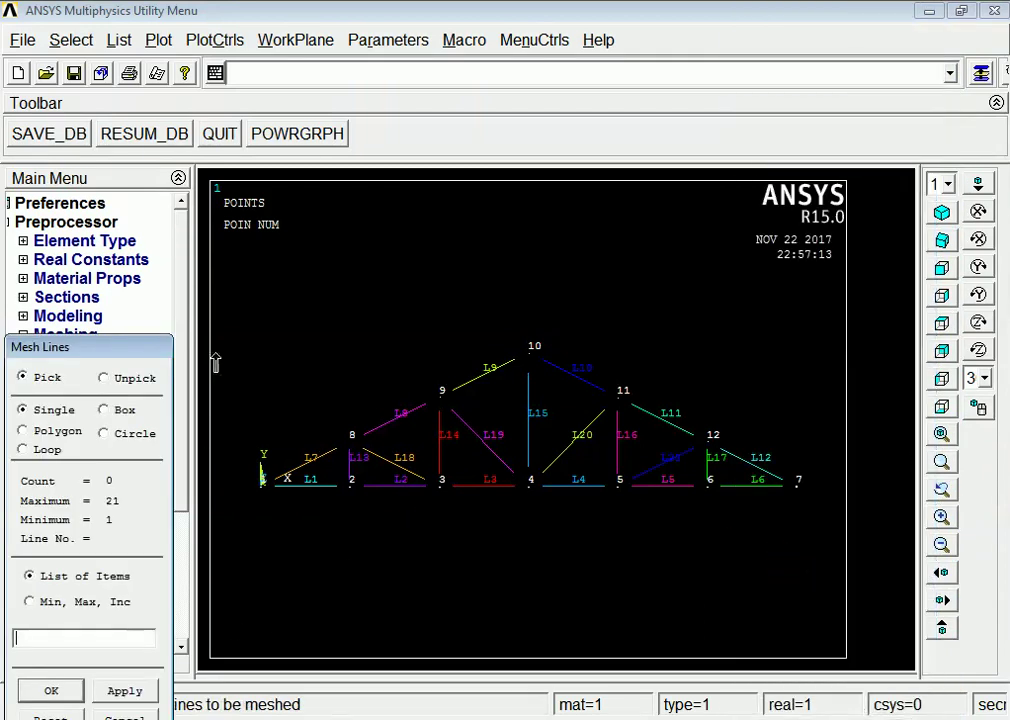
left_click_drag(145, 350, 147, 234)
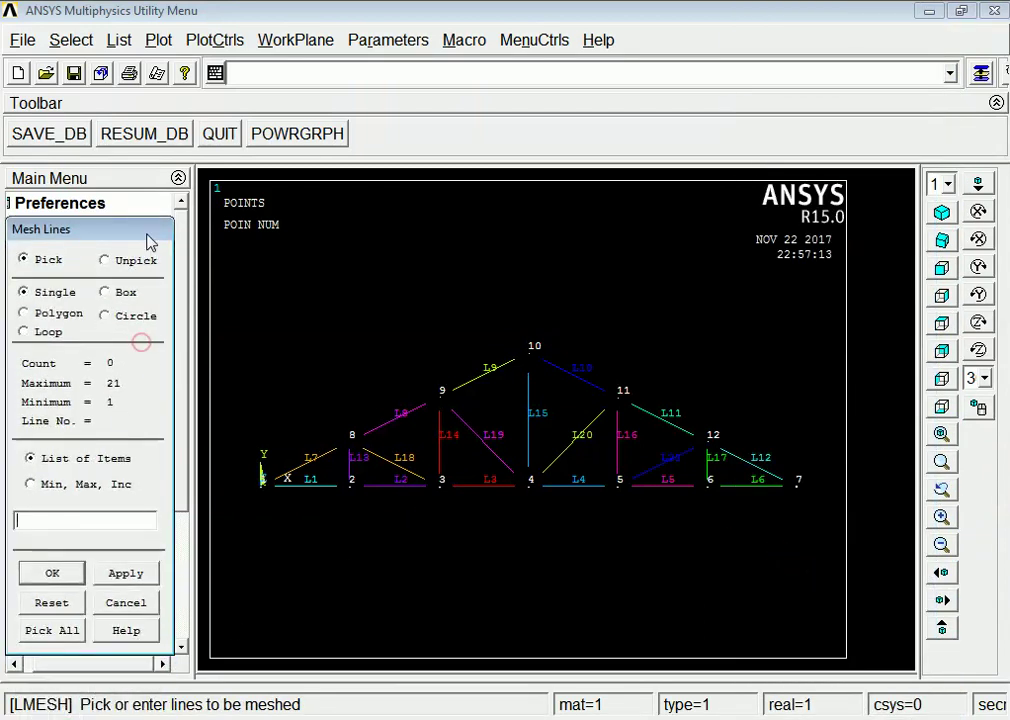
left_click(41, 629)
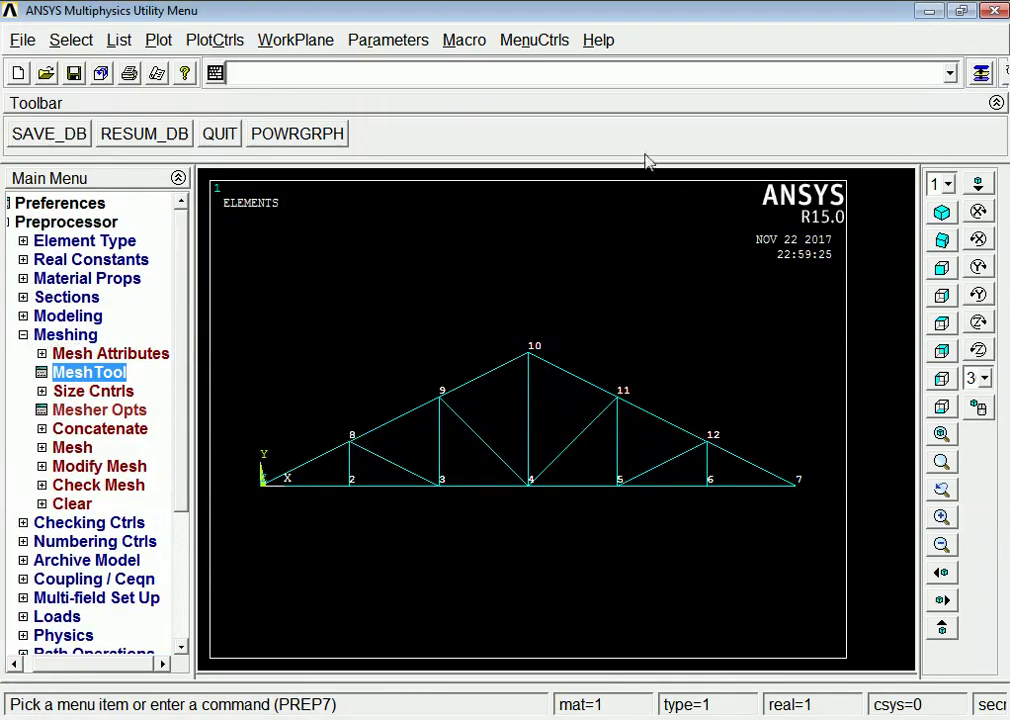
left_click(982, 76)
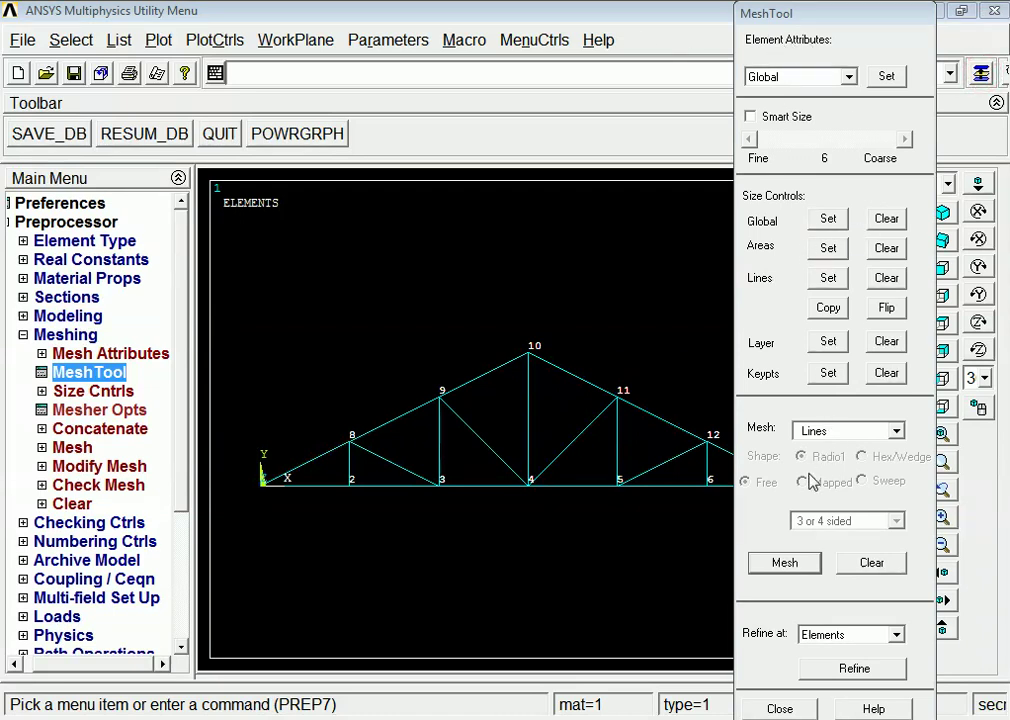
left_click(779, 709)
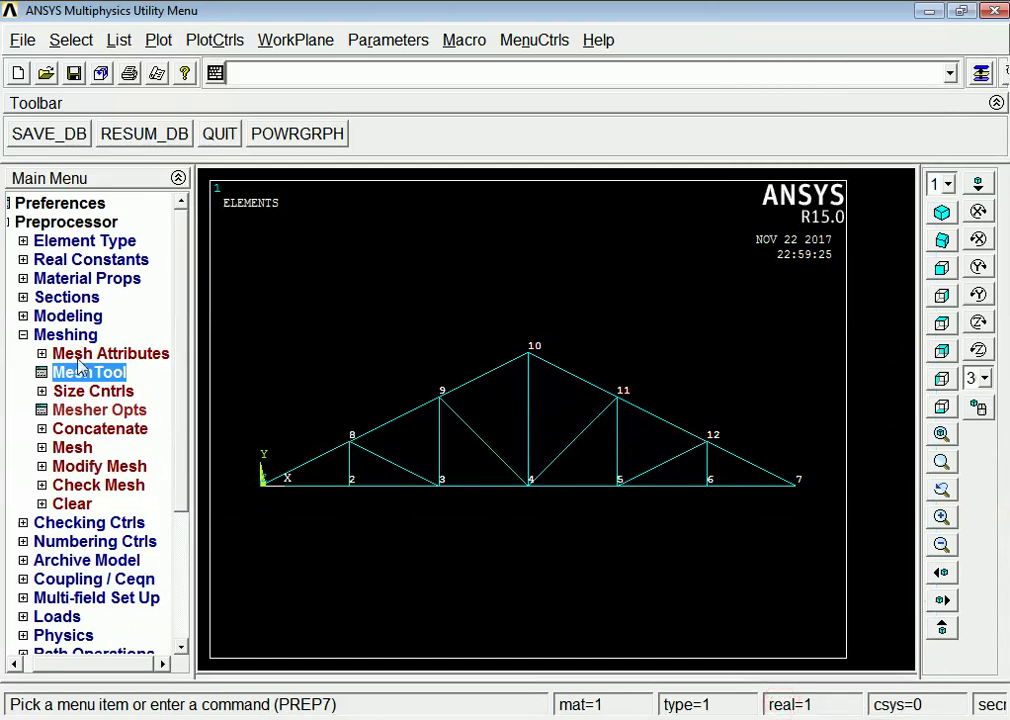
Start applying structural displacement constraints on keypoints from the preprocessor's load definitions
left_click(22, 337)
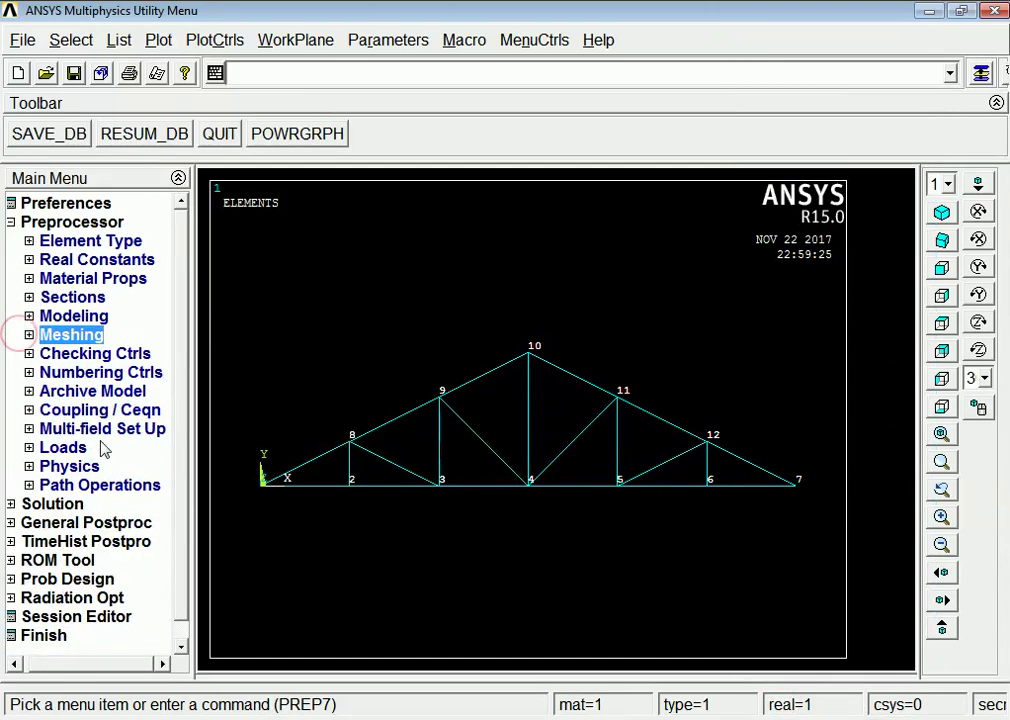
left_click(60, 448)
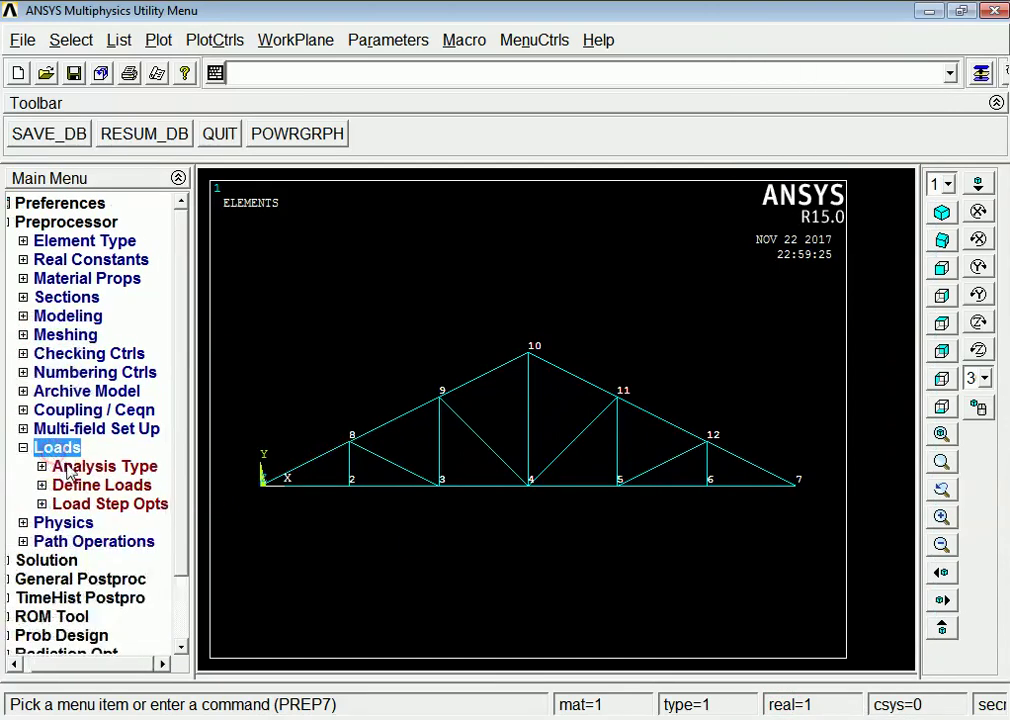
left_click(75, 488)
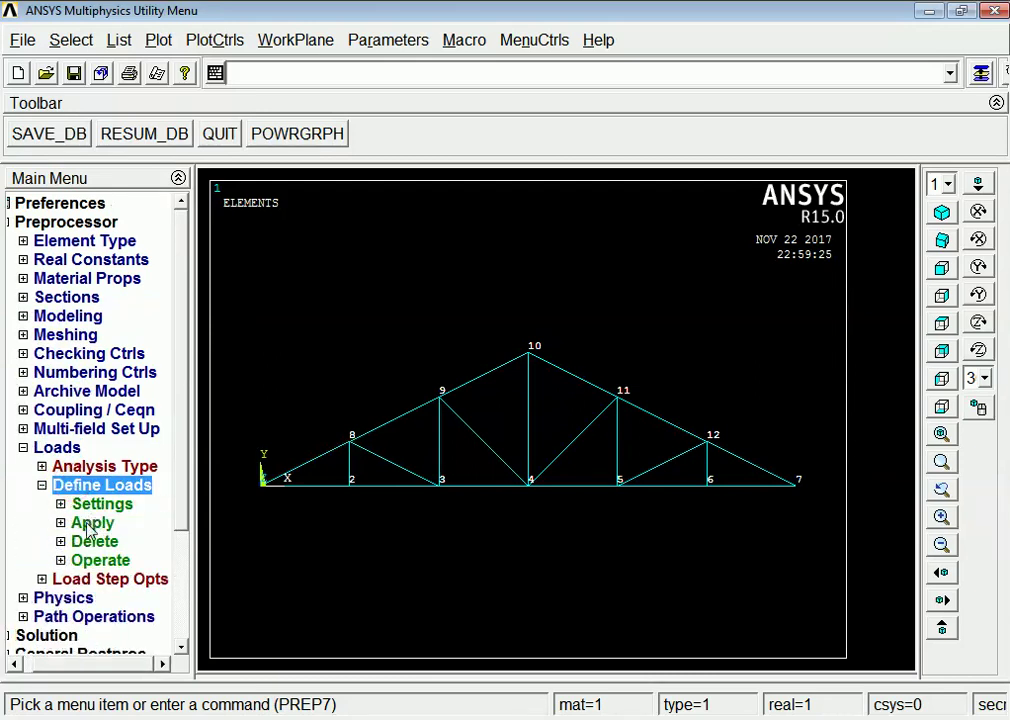
left_click(87, 521)
left_click(98, 547)
left_click(103, 559)
left_click_drag(181, 366, 180, 429)
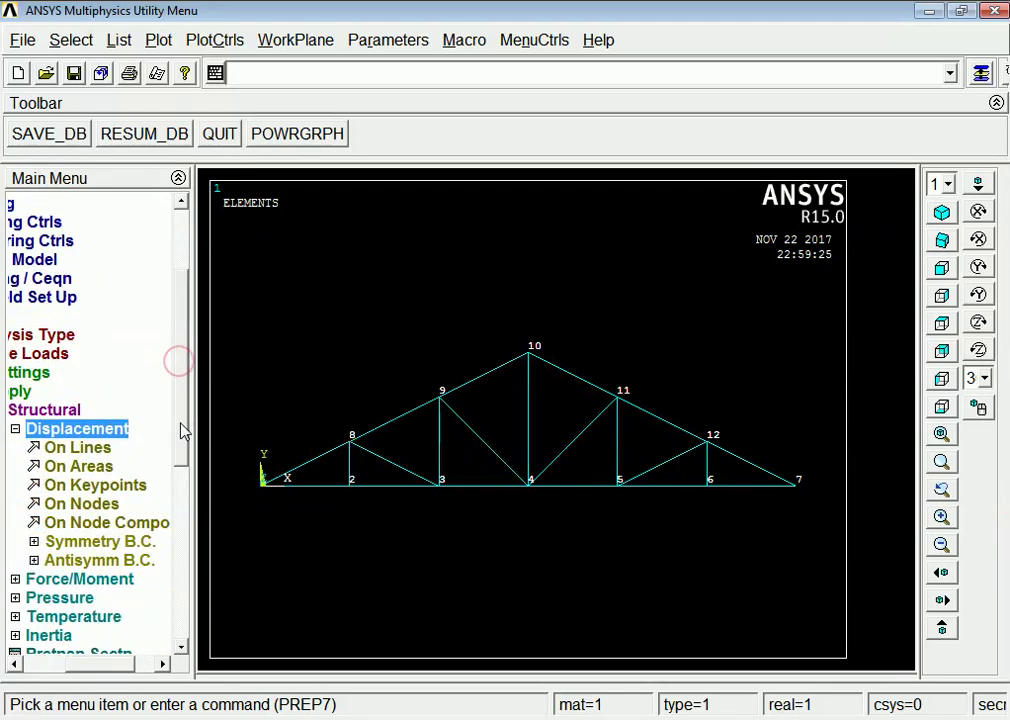
left_click(100, 487)
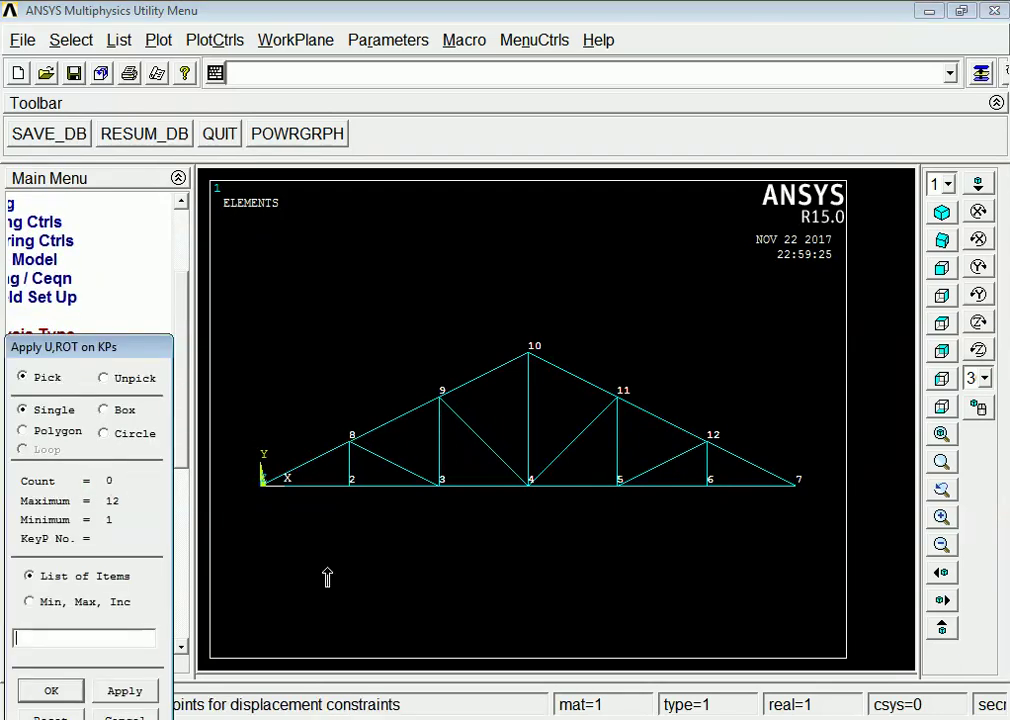
Switch to PowerPoint to examine the support types and locations on the truss diagram, and return to ANSYS
key("alt+Tab")
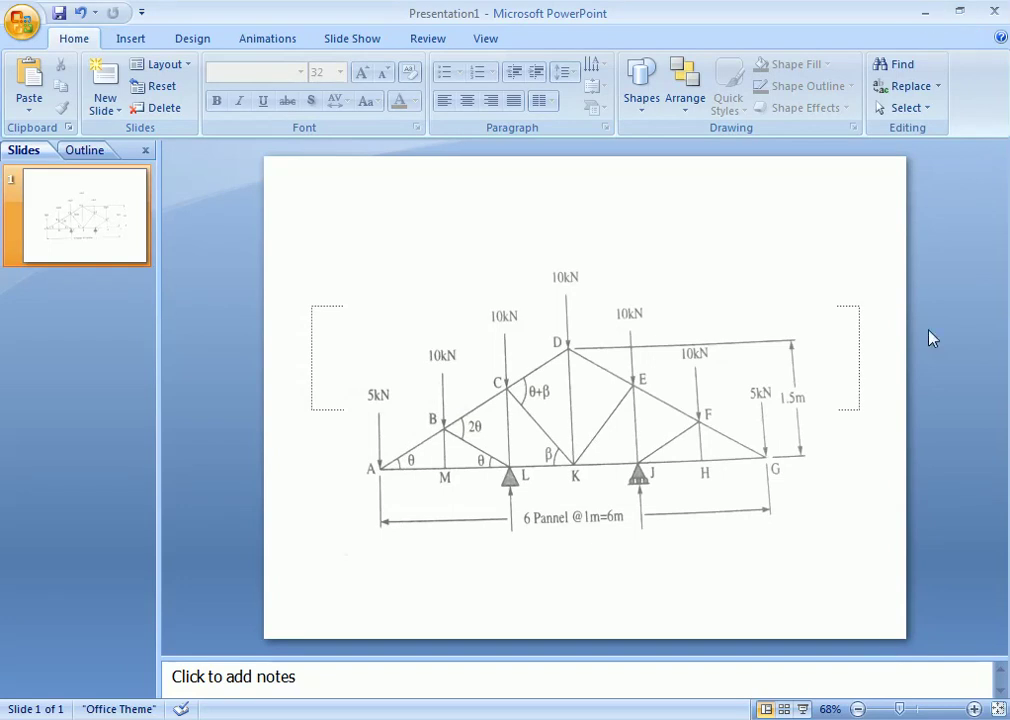
left_click(815, 716)
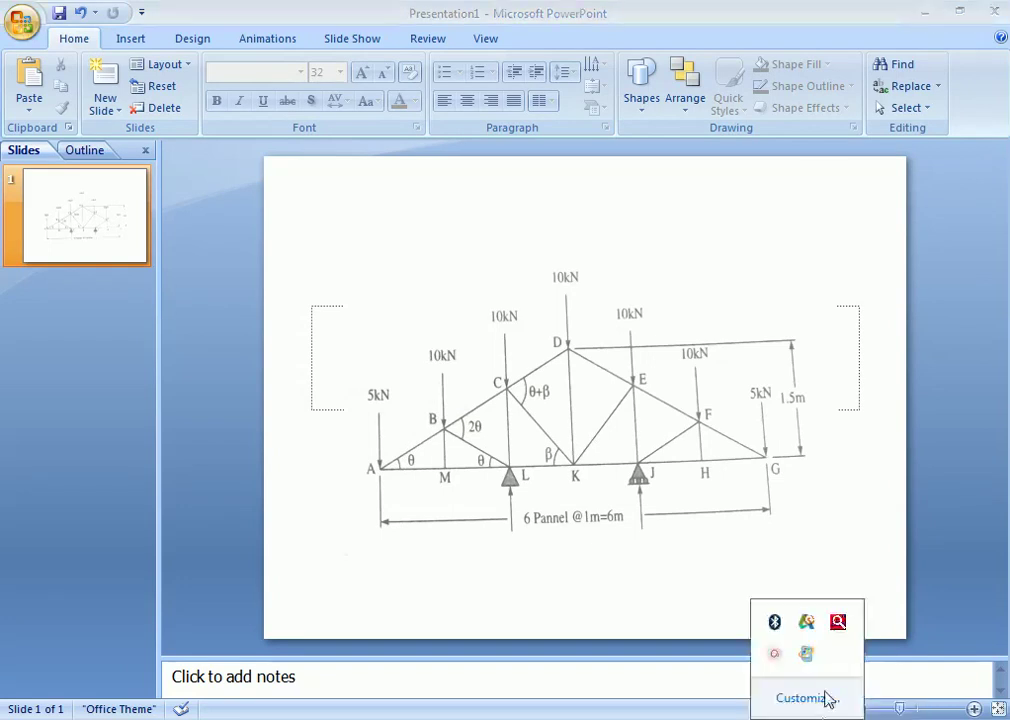
left_click(778, 657)
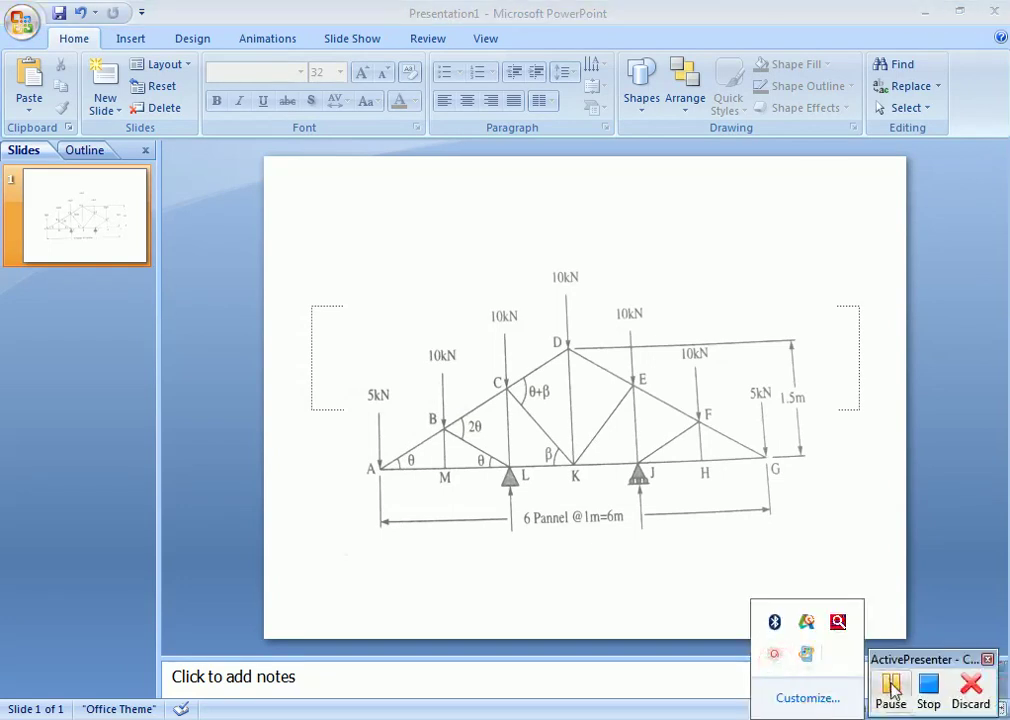
left_click(891, 688)
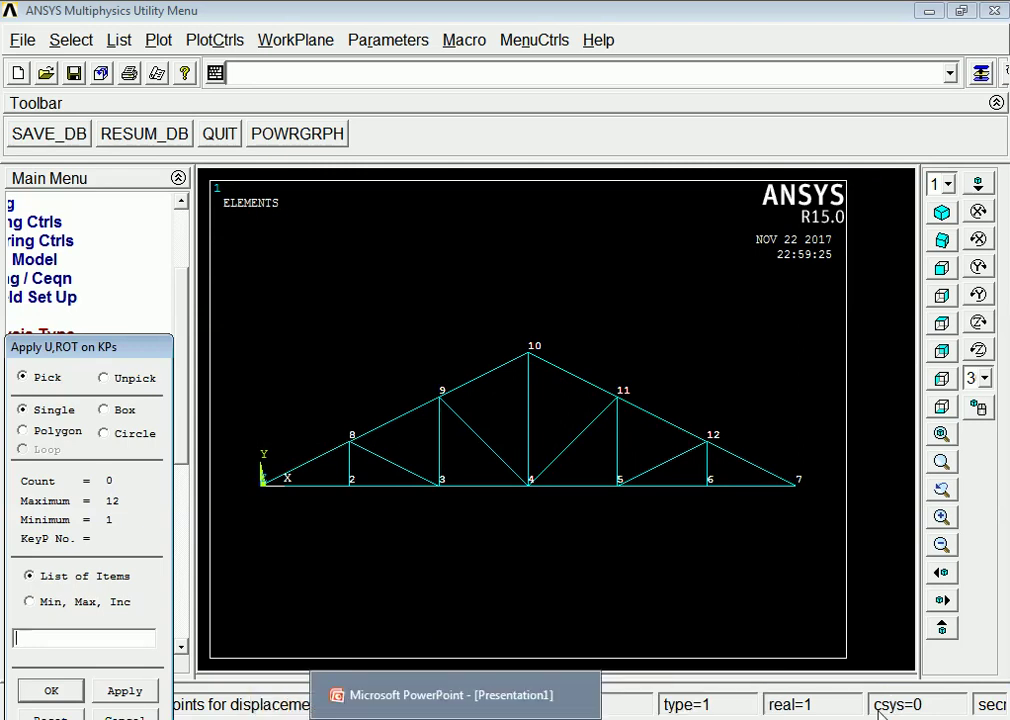
left_click(878, 710)
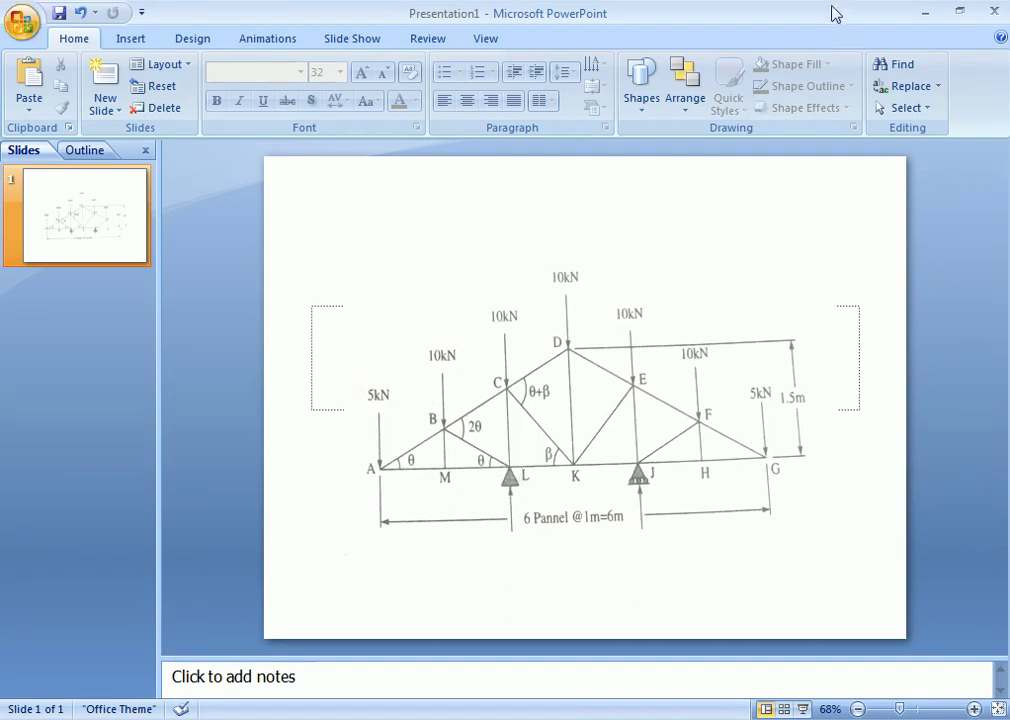
left_click(922, 14)
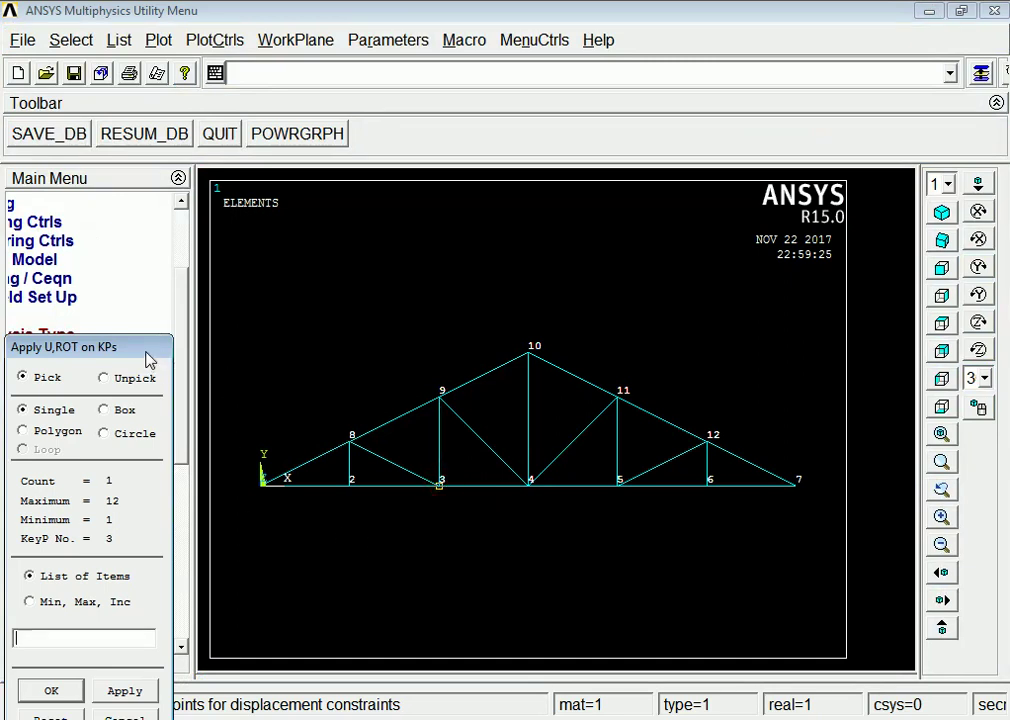
Constrain all degrees of freedom at keypoint 3 with a constant displacement value of 0
left_click_drag(146, 352, 141, 210)
left_click(120, 549)
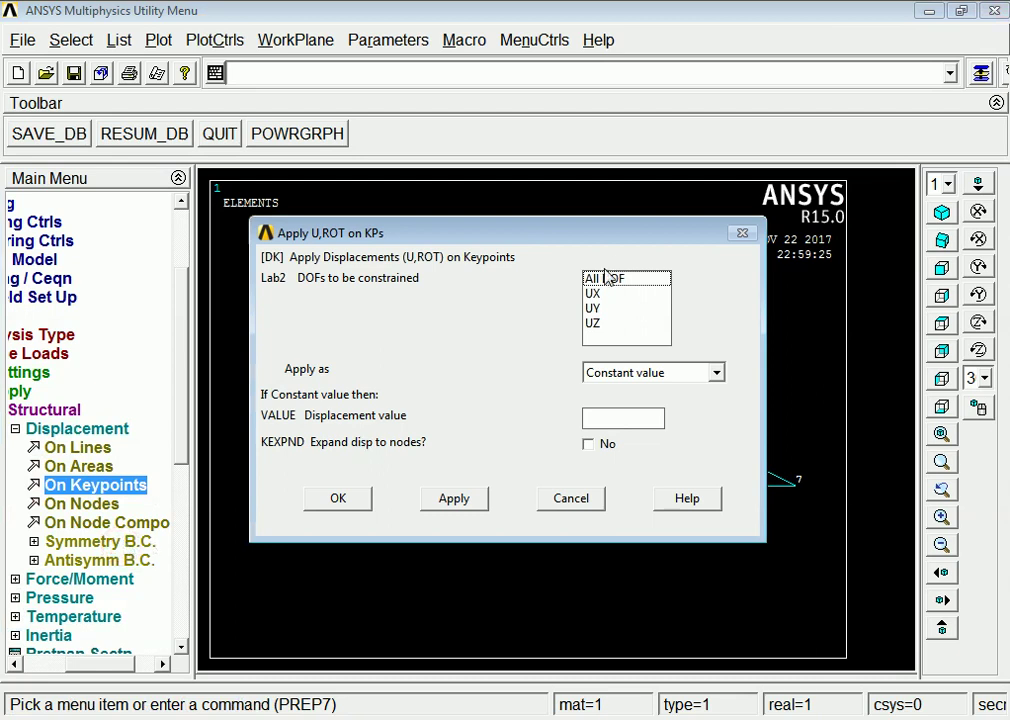
left_click(604, 278)
type("0")
left_click(453, 499)
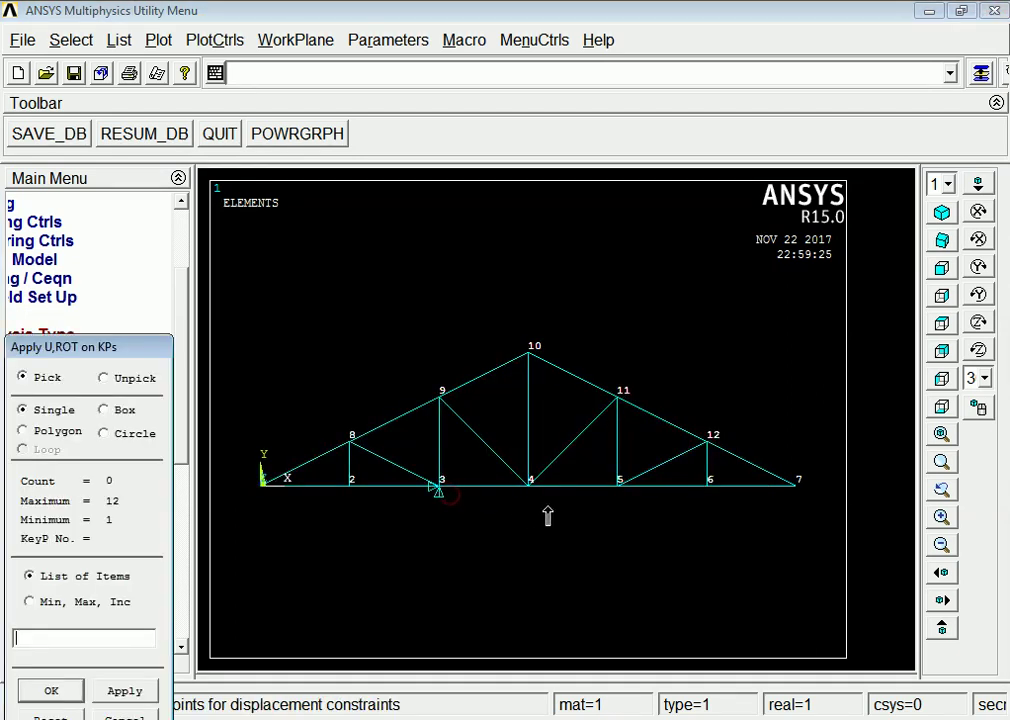
Check the support at joint J on the PowerPoint diagram and pick keypoint 5 in ANSYS for the displacement constraint
left_click(475, 713)
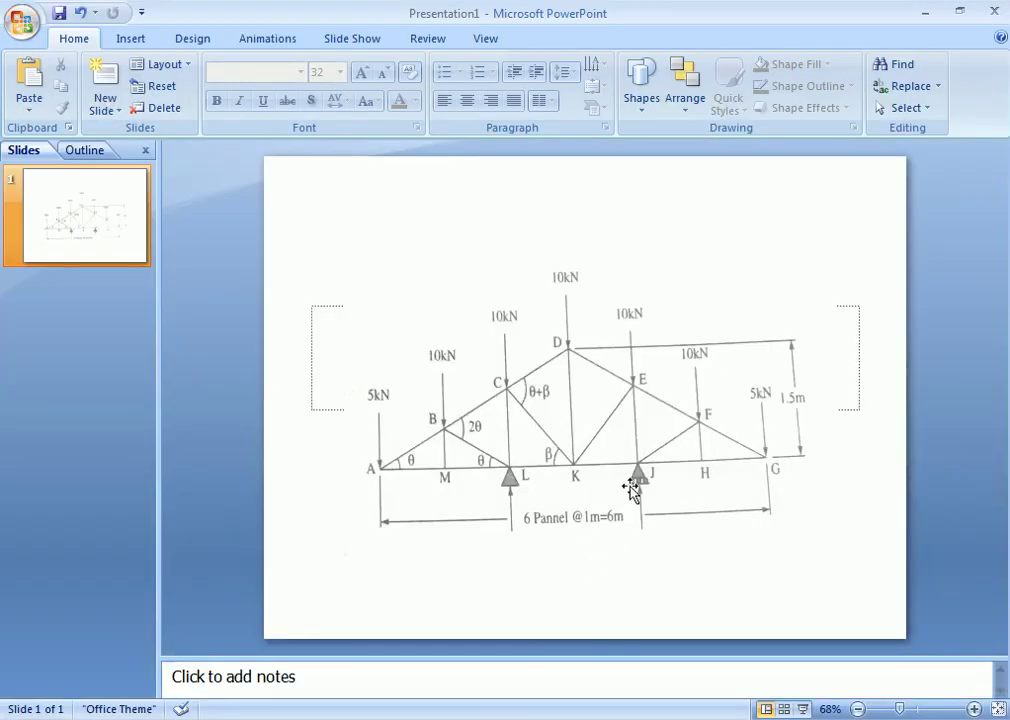
left_click(924, 12)
left_click(622, 488)
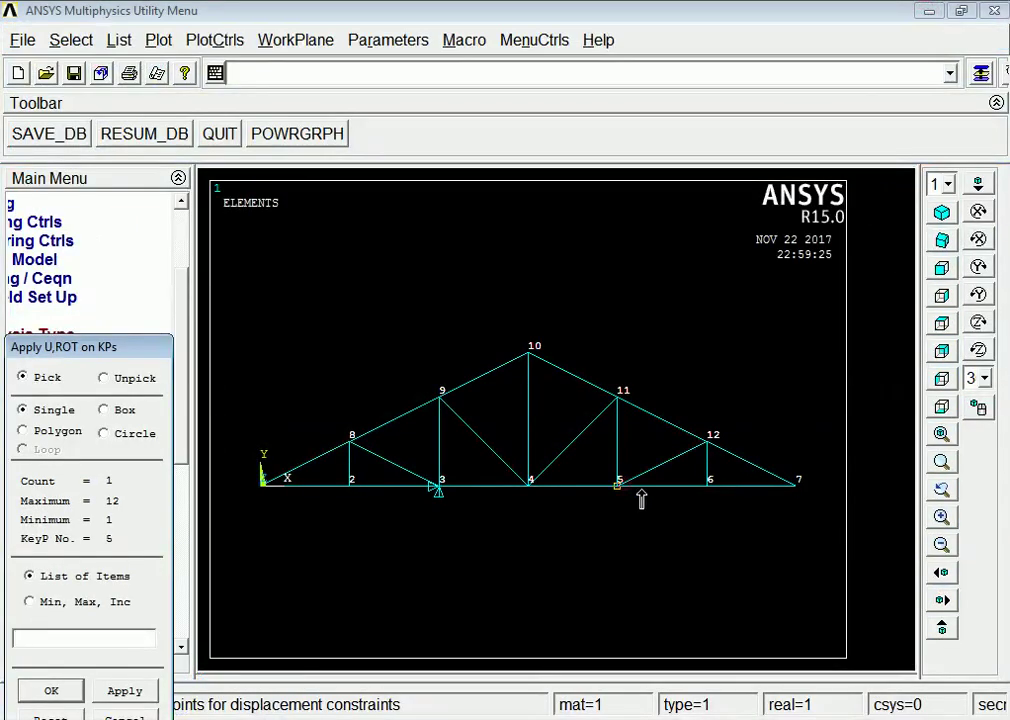